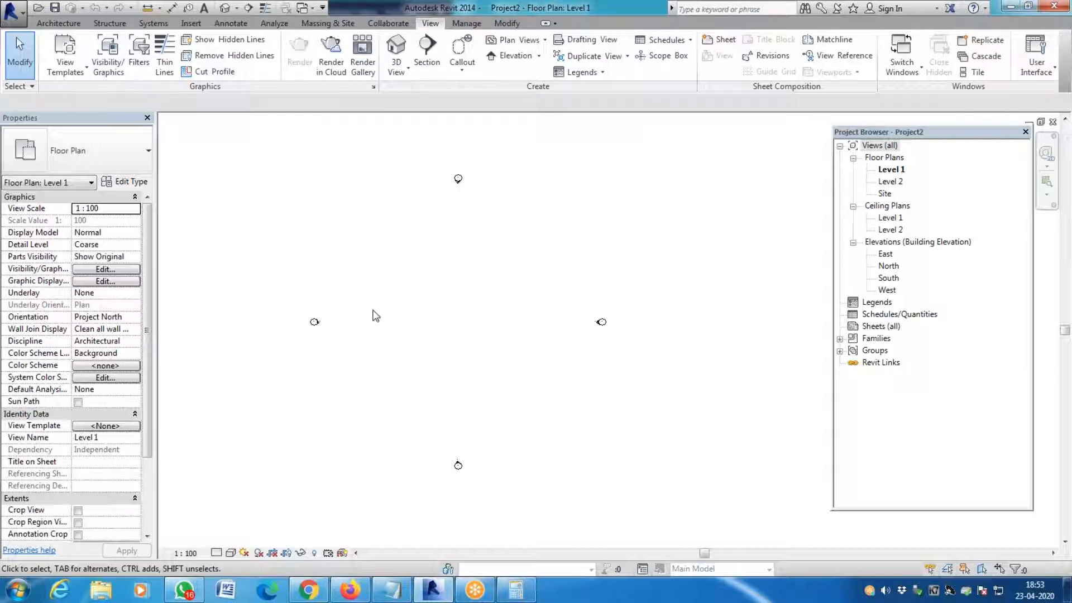
Step: Close the open project and create a new one from the Default Metric India template
left_click(1054, 123)
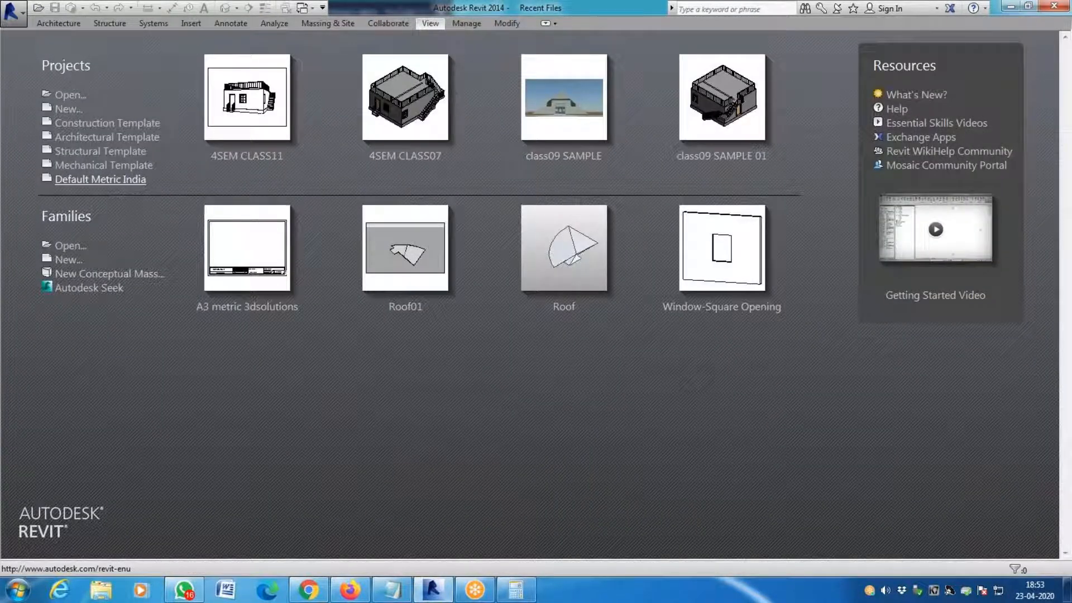
left_click(101, 179)
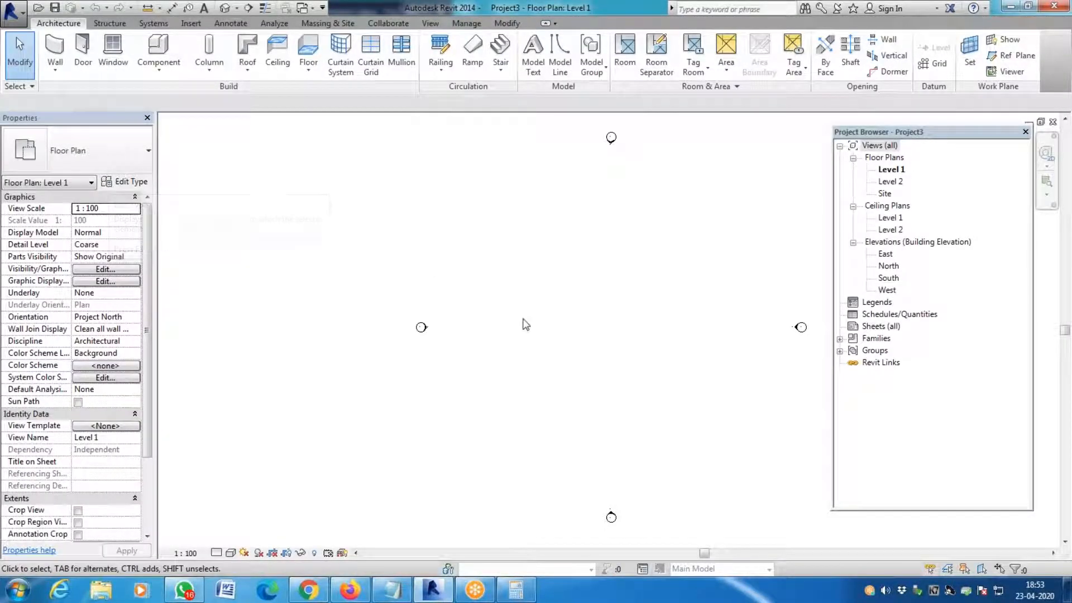
scroll(388, 331, "down", 2)
scroll(614, 369, "up", 1)
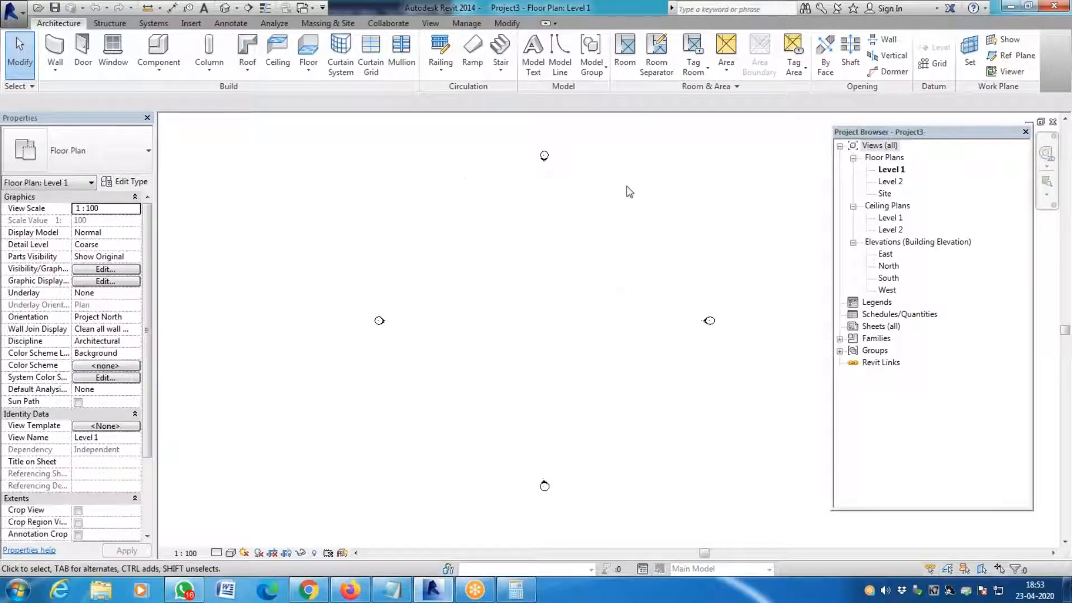
Step: Link electrical floor plan.dwg into the Level 1 plan with Auto - Center to Center positioning
left_click(191, 24)
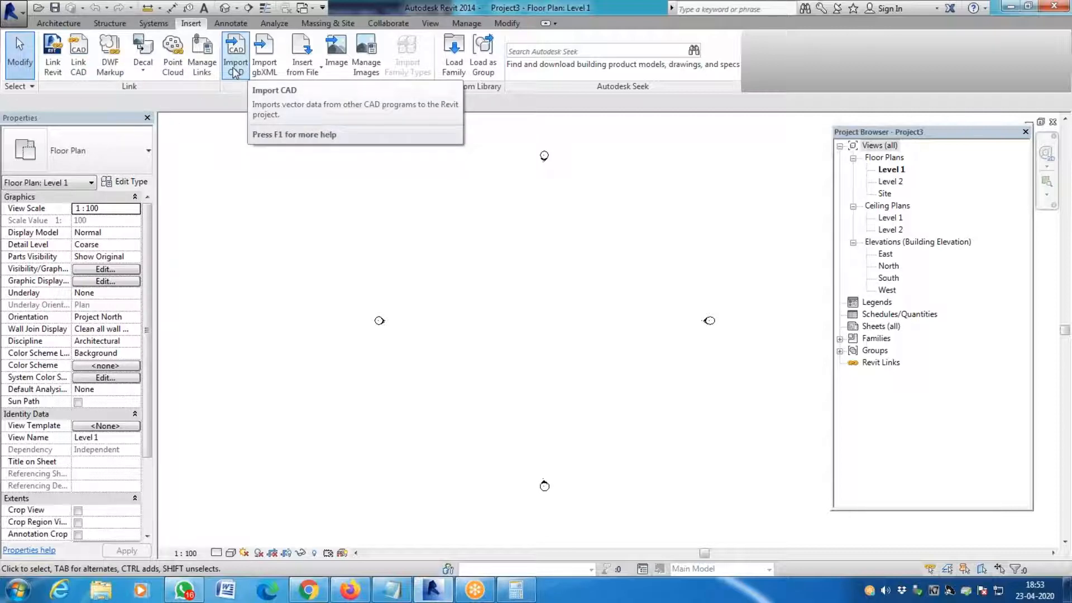
left_click(77, 69)
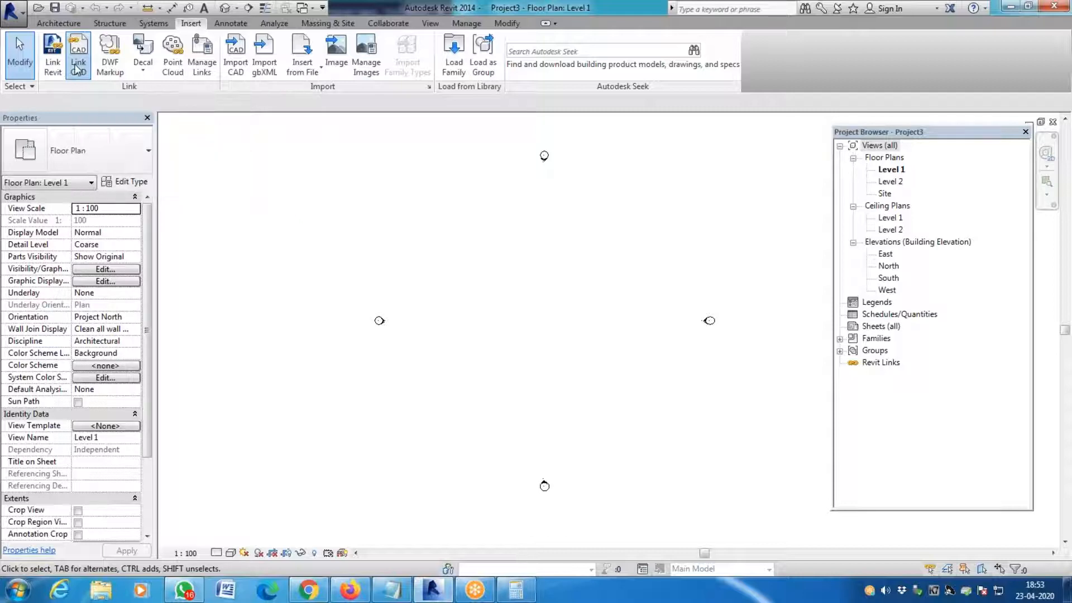
left_click(355, 113)
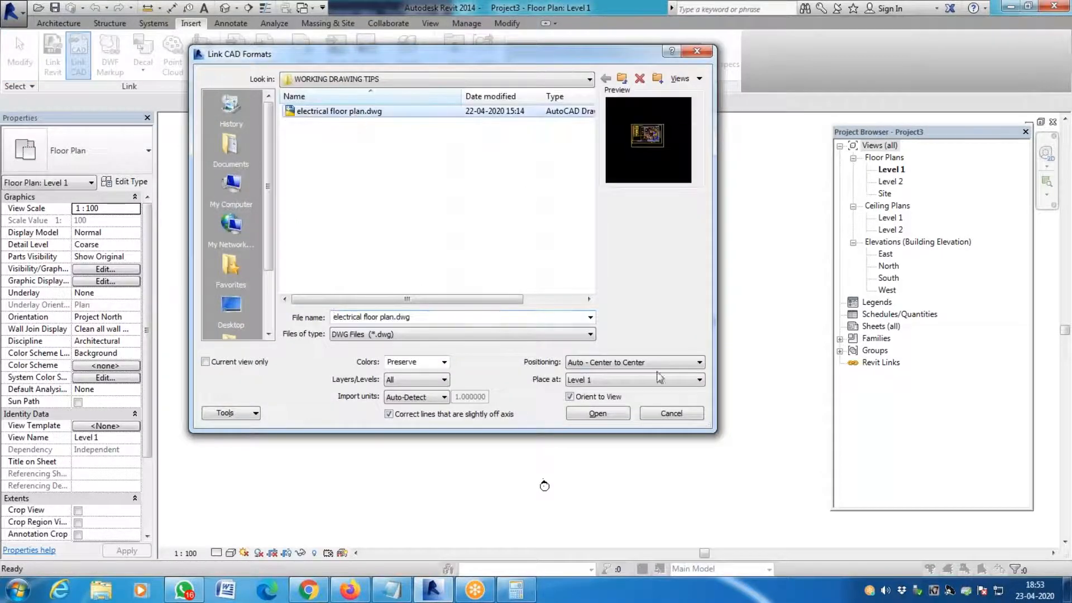
left_click(596, 416)
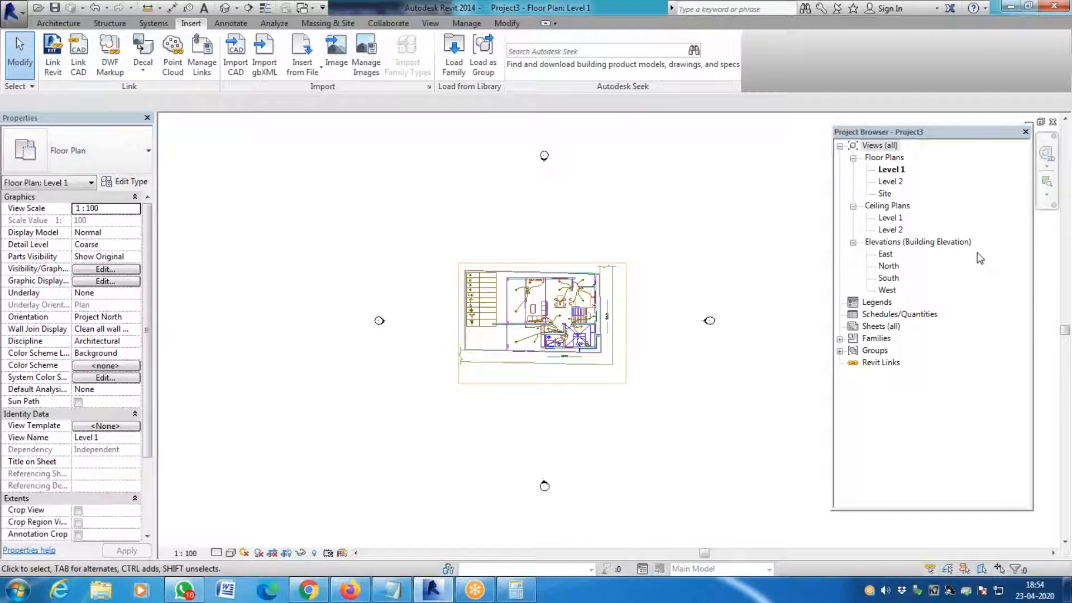
Step: Check the Level 2 floor plan, return to Level 1 and inspect the linked drawing up close
left_click(892, 182)
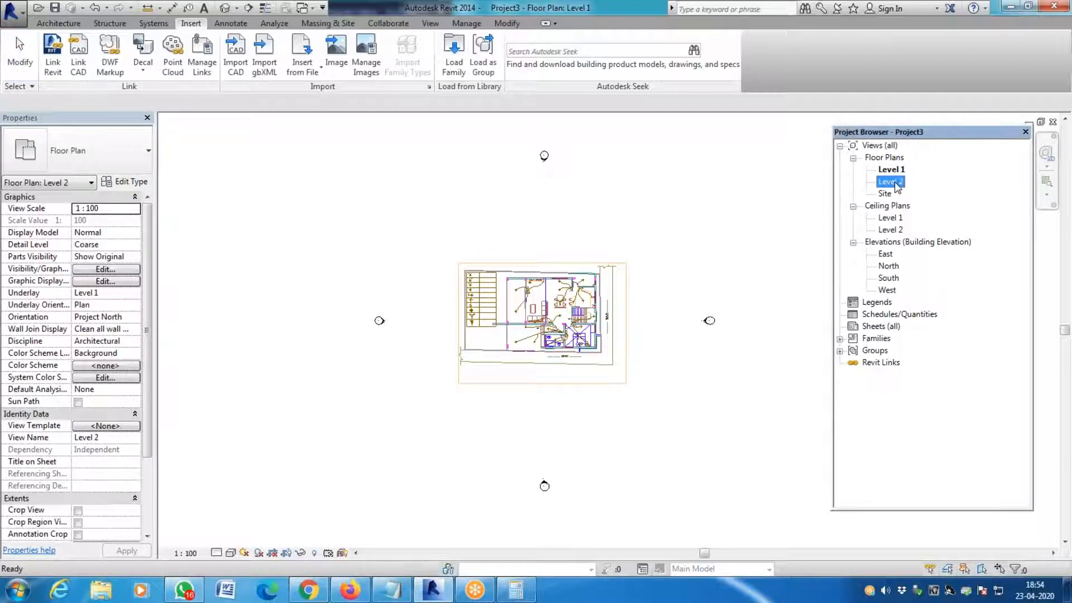
double_click(892, 182)
double_click(890, 169)
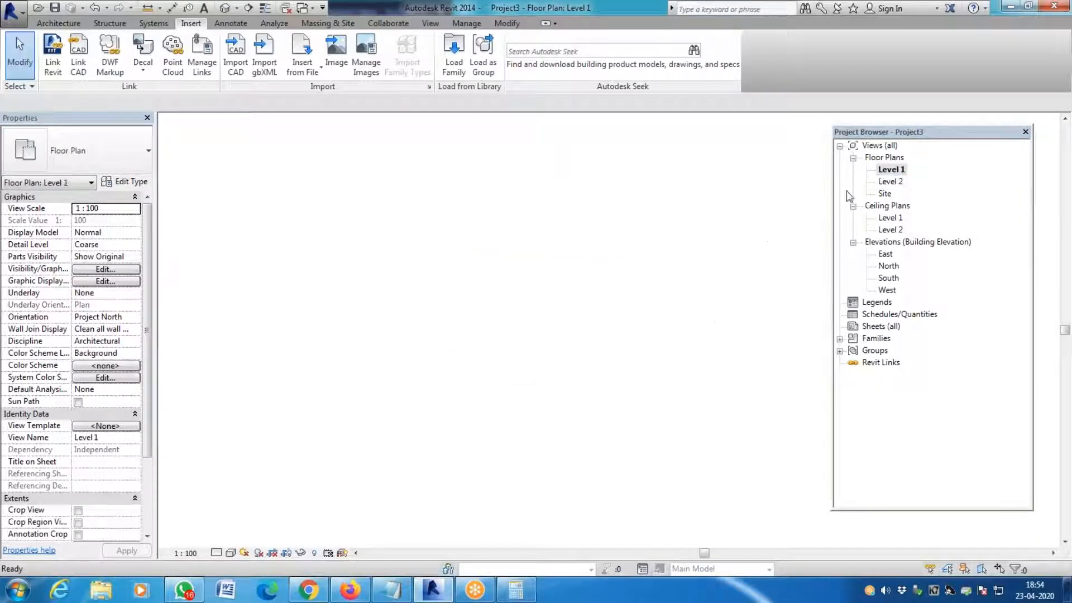
scroll(579, 363, "up", 5)
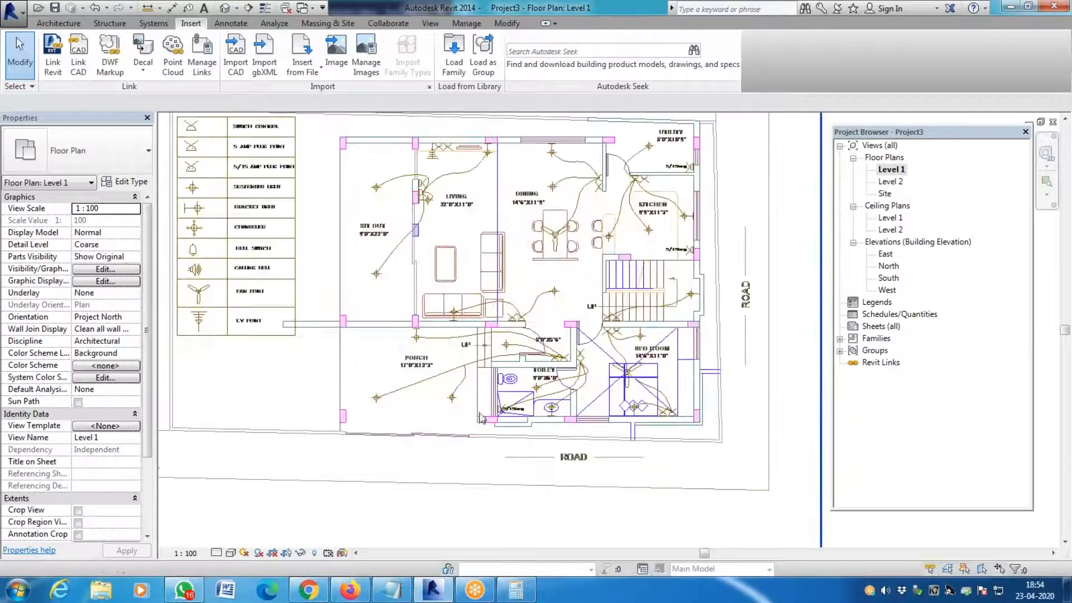
scroll(579, 363, "down", 2)
key("Escape")
Step: Start a Generic - 200mm architectural wall and set its height up to Level 2
left_click(68, 24)
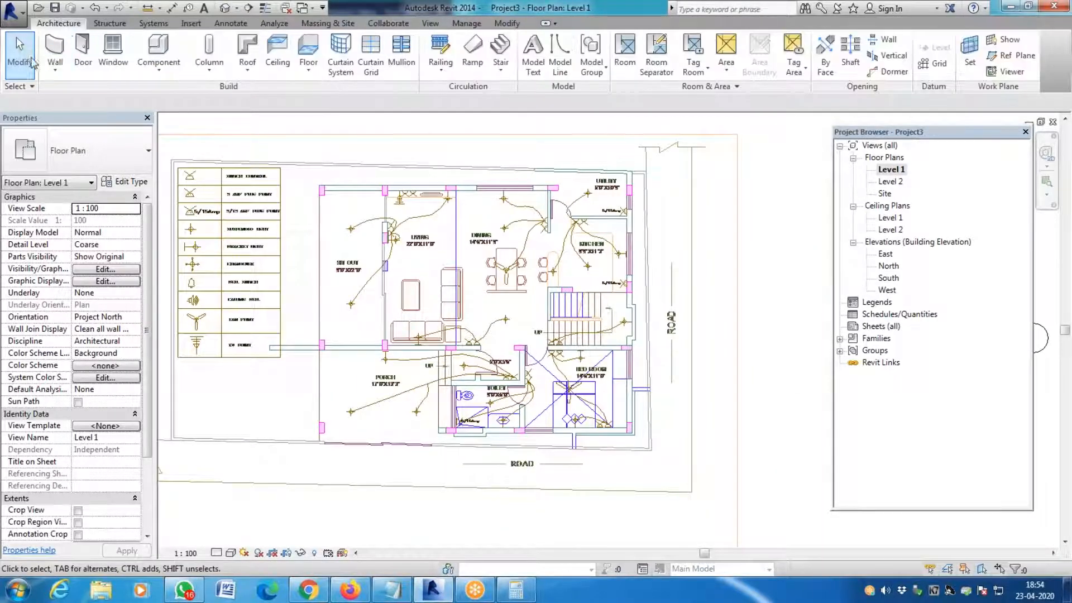
left_click(55, 64)
left_click(98, 95)
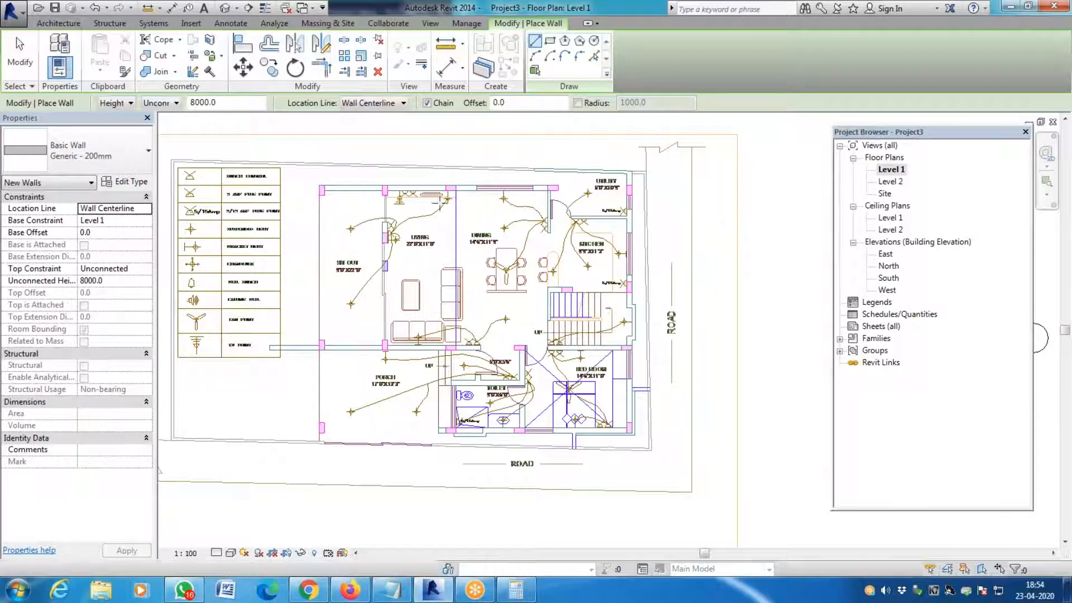
scroll(562, 188, "up", 1)
scroll(562, 188, "up", 4)
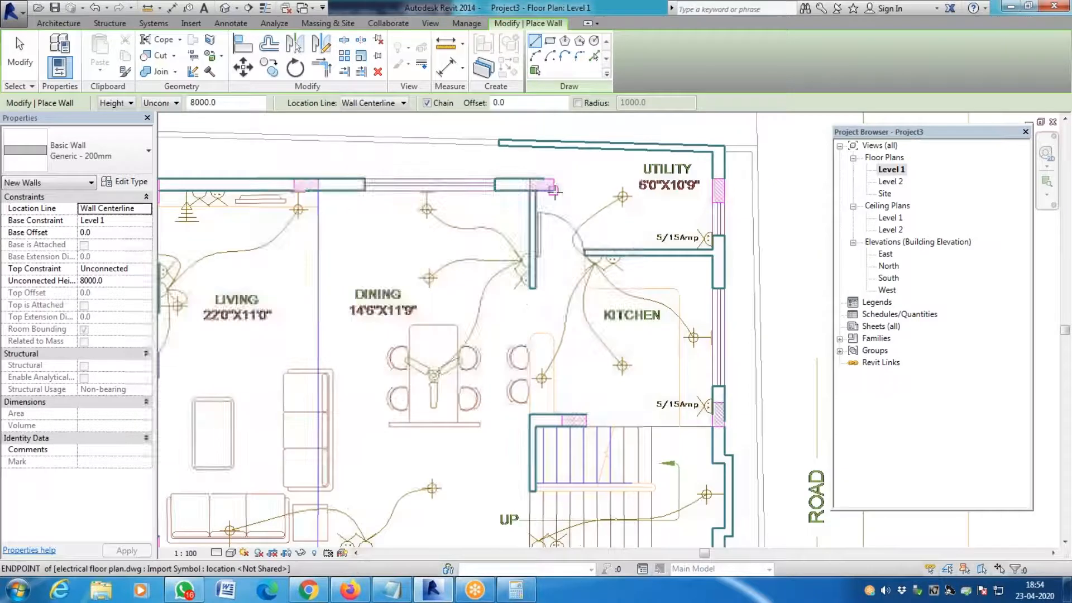
left_click(558, 188)
key("Escape")
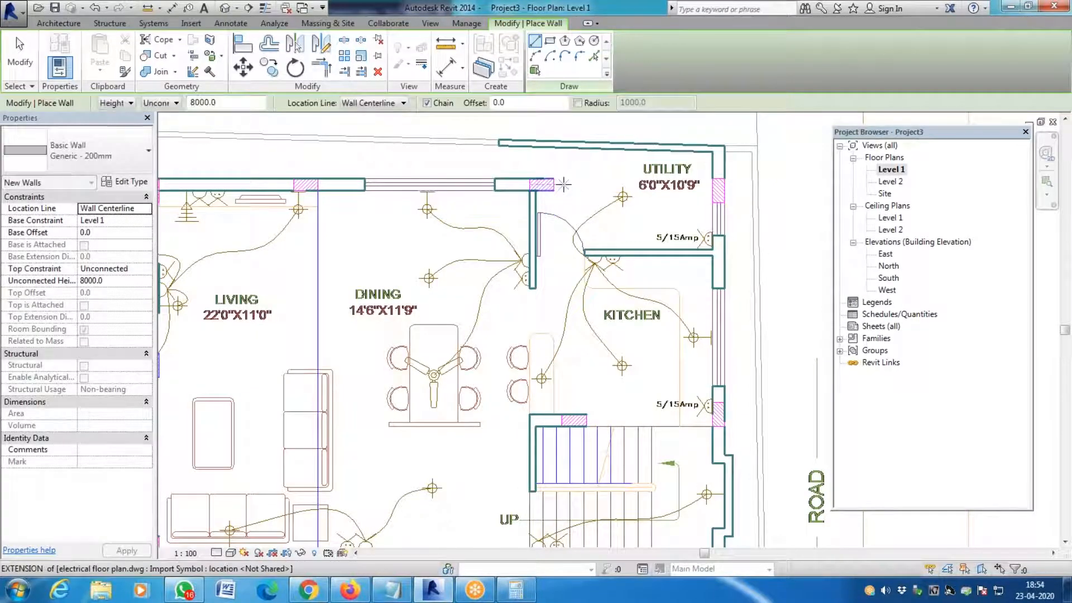
left_click(171, 101)
left_click(171, 101)
left_click(173, 102)
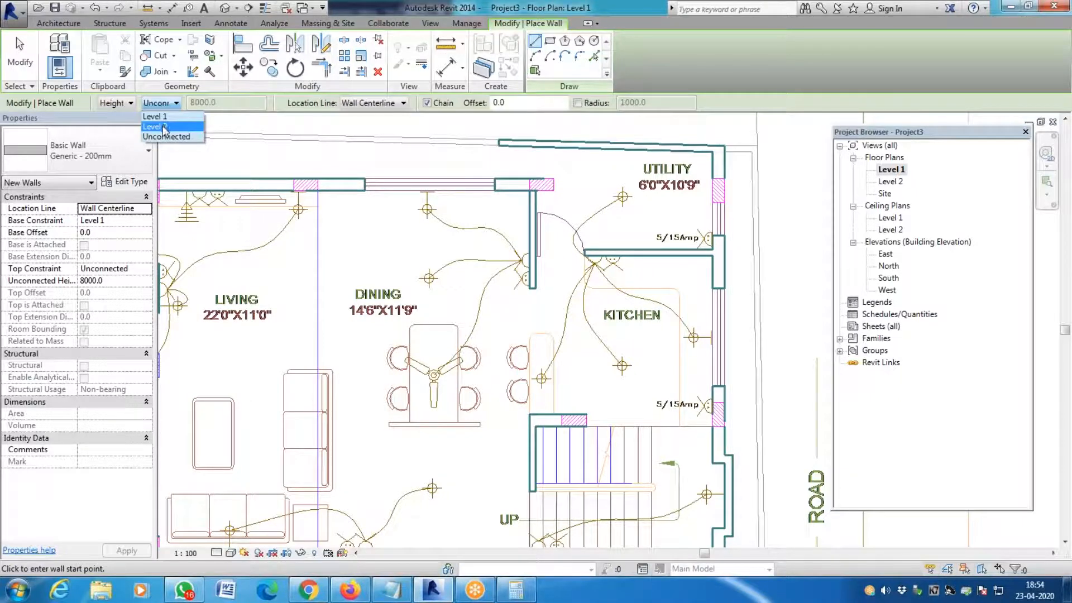
left_click(164, 127)
left_click(167, 109)
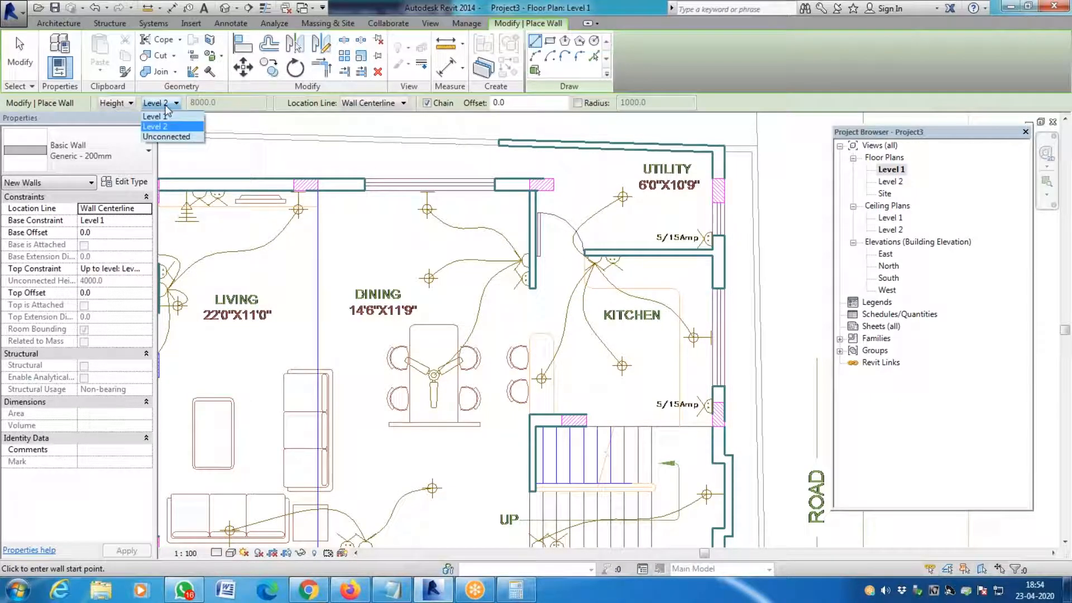
left_click(163, 119)
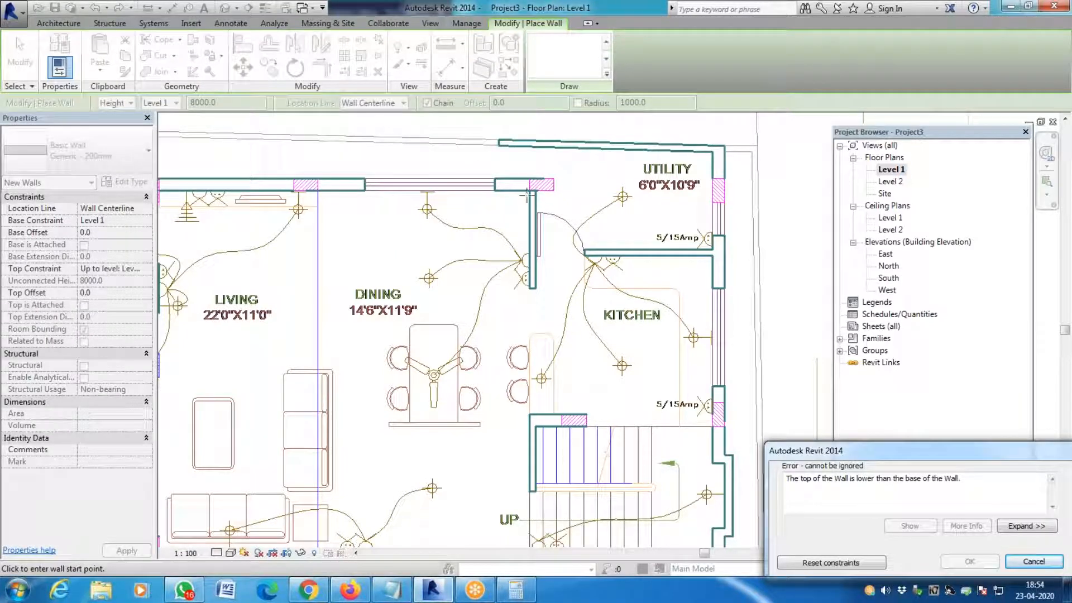
key("Escape")
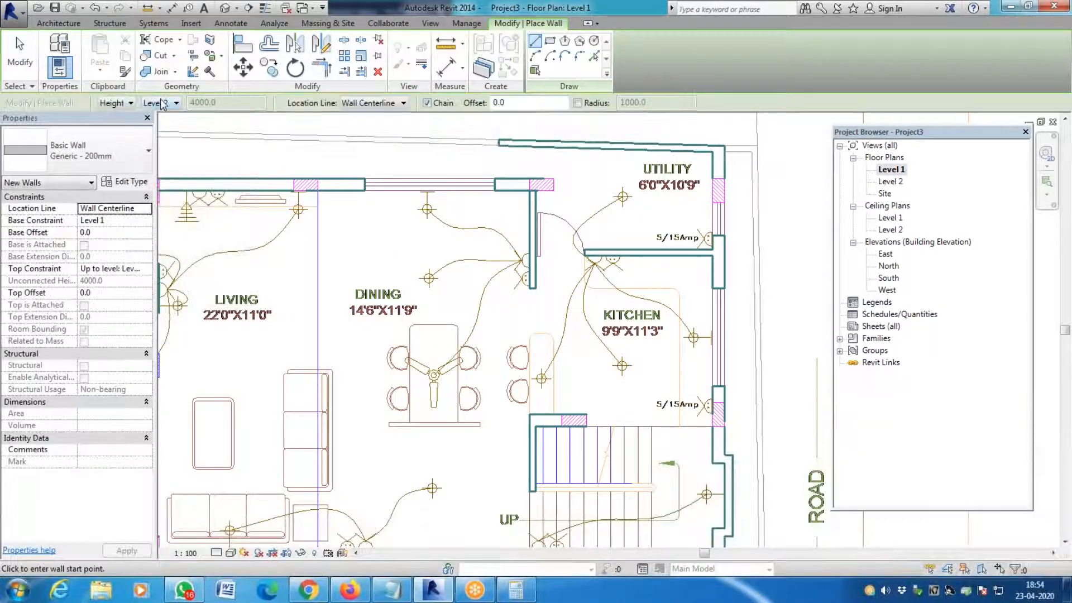
Step: Keep the wall height at Level 2 and set the location line to Finish Face: Interior
left_click(164, 105)
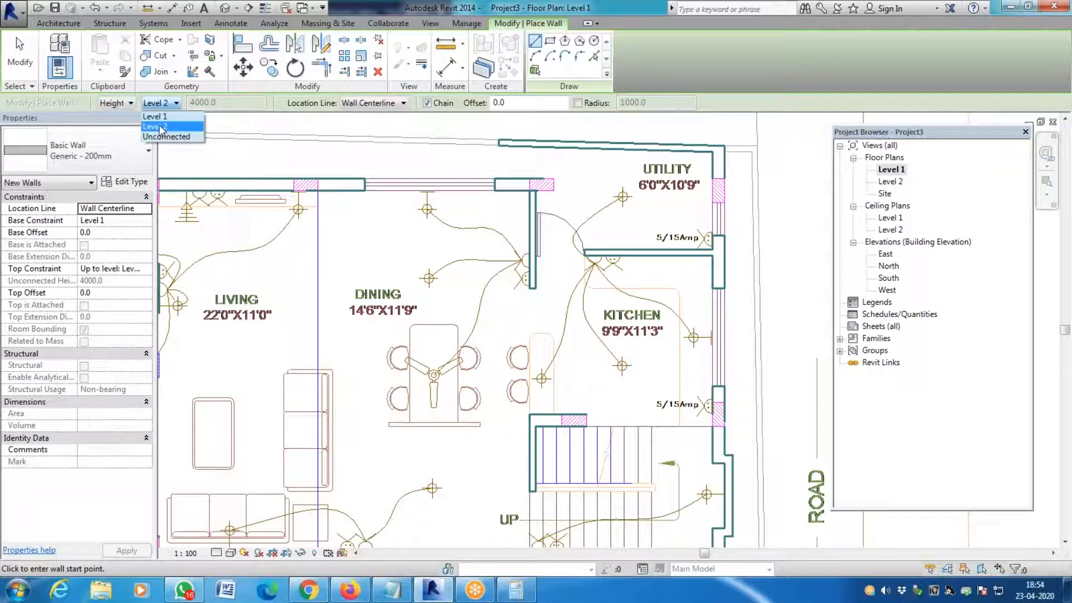
left_click(161, 128)
left_click(401, 105)
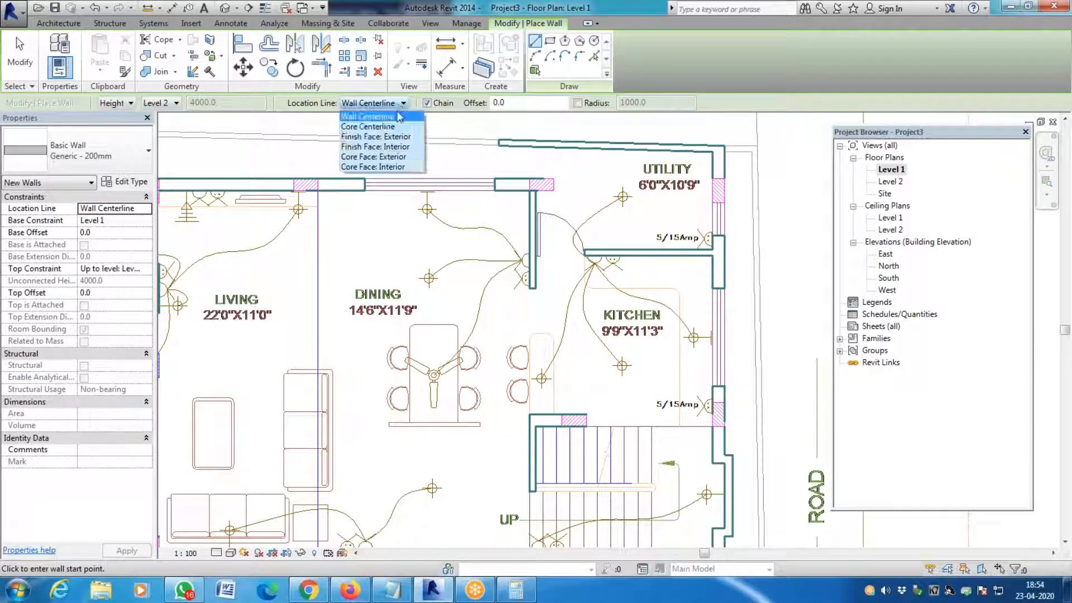
left_click(401, 148)
left_click(556, 190)
key("Escape")
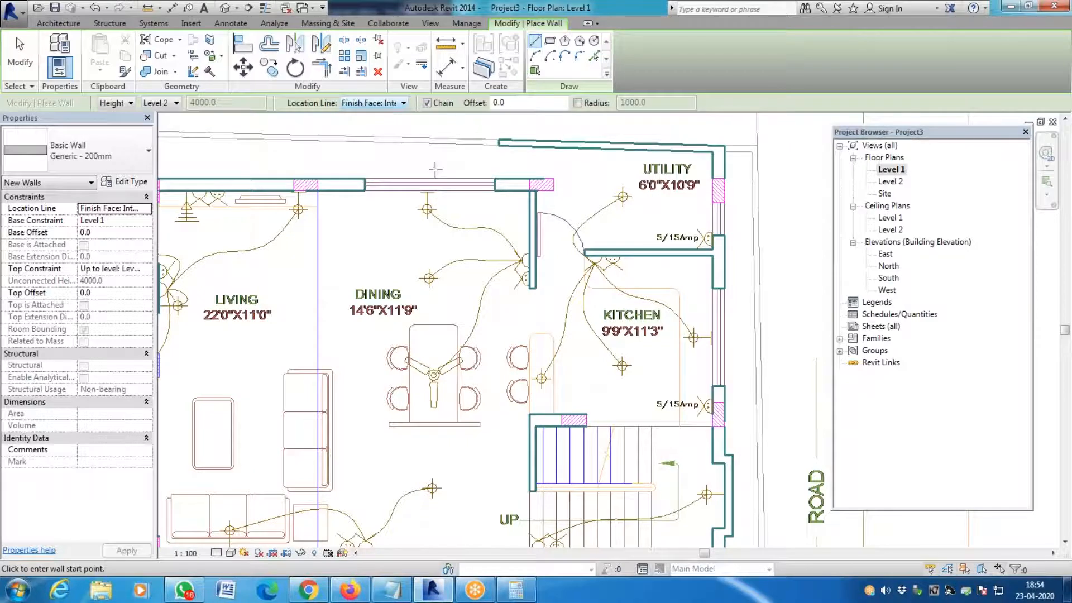
Step: Draw the upper exterior wall over the linked plan, from the sit-out's corner column past the living and dining rooms to the utility's outer column
scroll(391, 234, "down", 3)
scroll(182, 151, "up", 5)
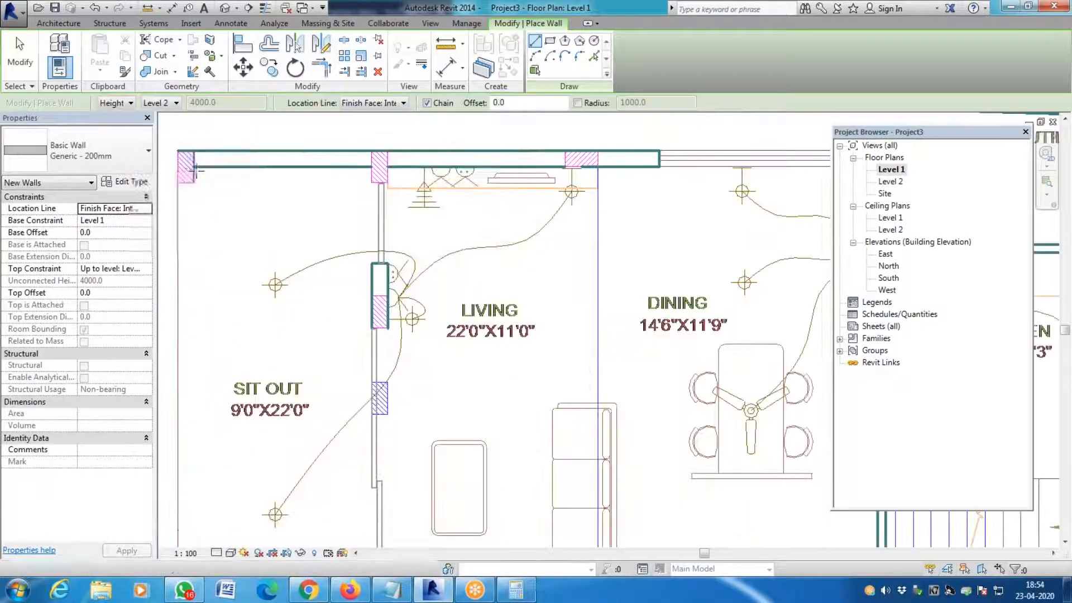
left_click(181, 151)
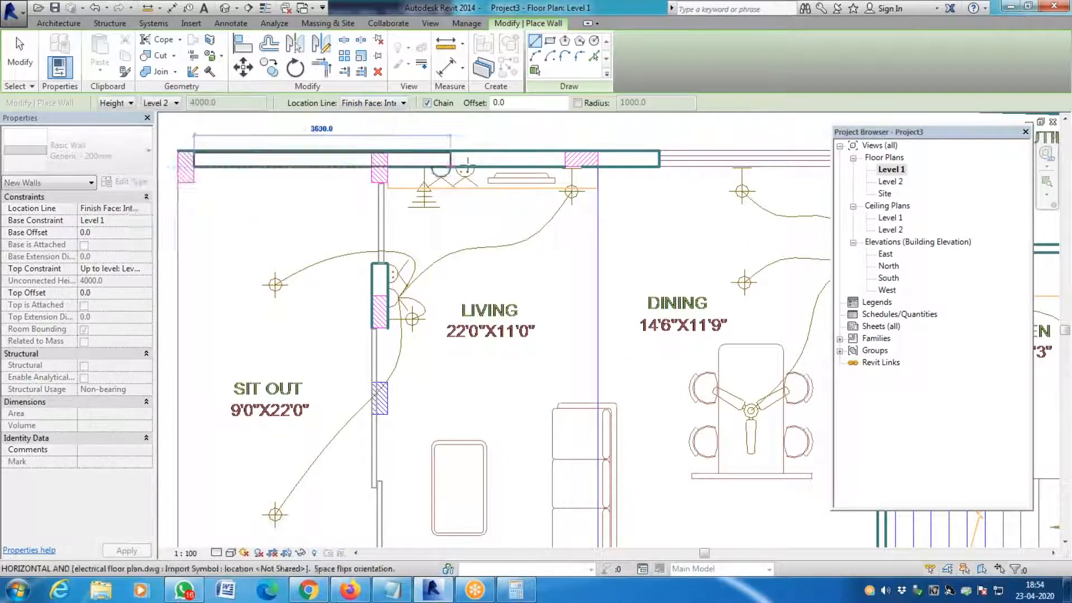
left_click(661, 158)
scroll(614, 173, "down", 2)
scroll(587, 184, "up", 3)
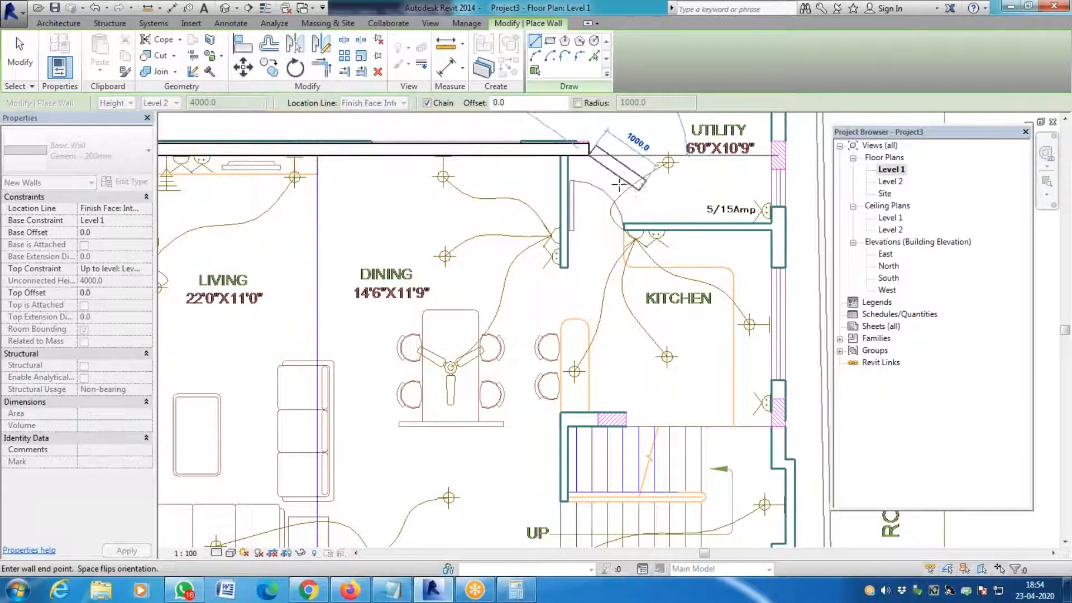
scroll(670, 162, "down", 2)
scroll(714, 160, "up", 1)
scroll(715, 160, "up", 2)
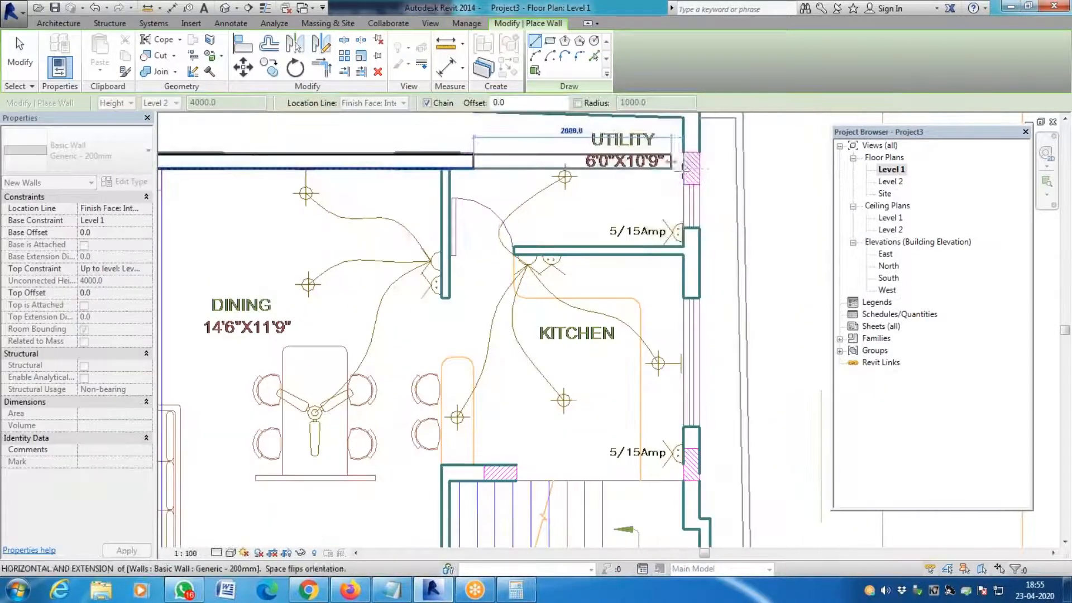
left_click(698, 162)
Step: Continue the exterior wall down along the kitchen and around the outward jog beside the staircase
scroll(689, 165, "down", 3)
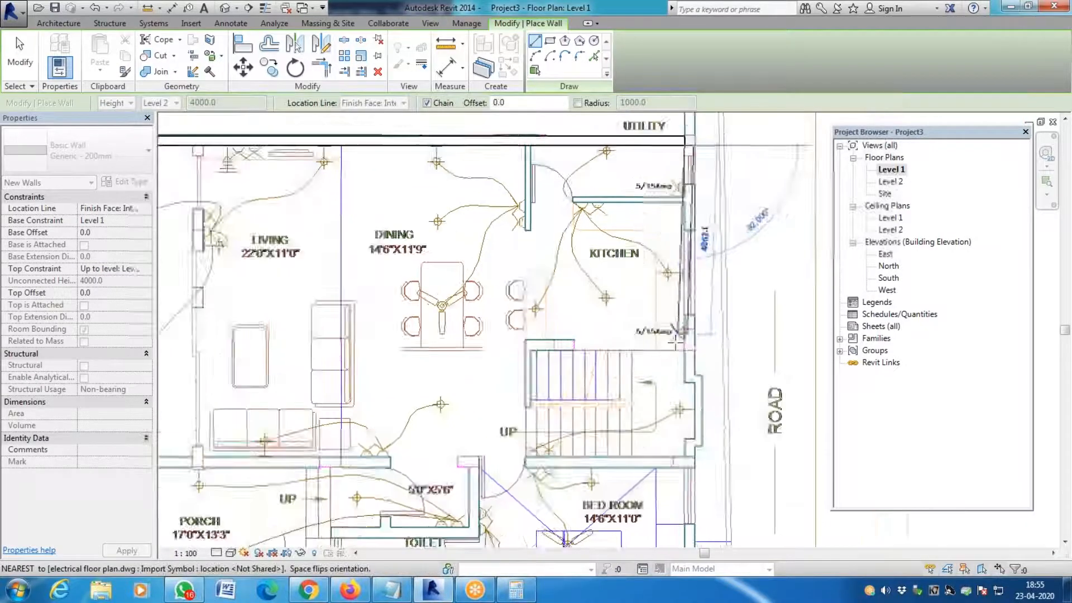
scroll(678, 335, "up", 2)
left_click(707, 412)
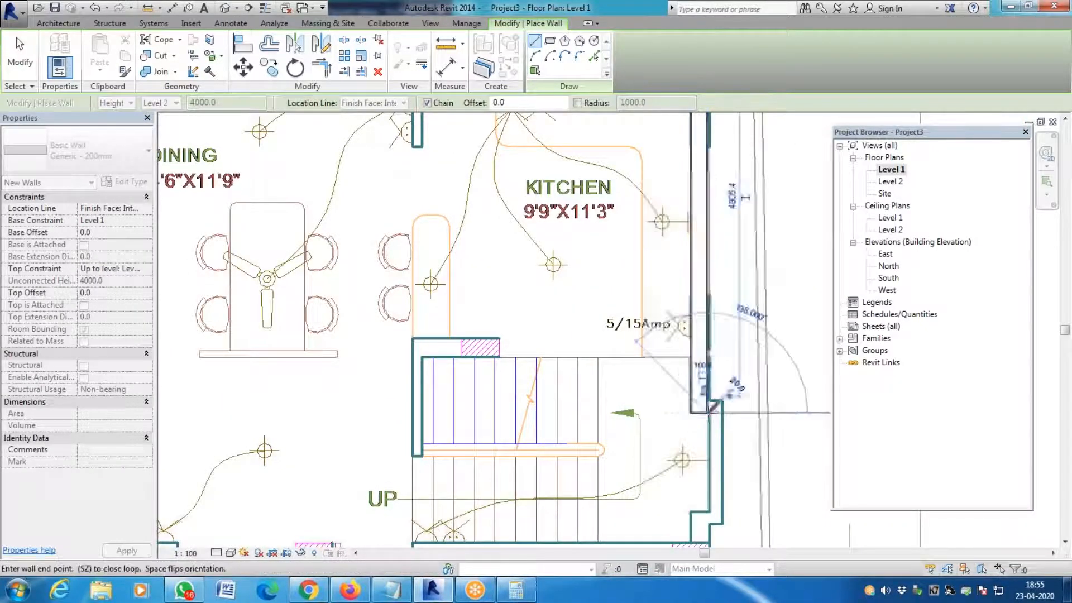
scroll(720, 416, "down", 3)
scroll(719, 422, "up", 3)
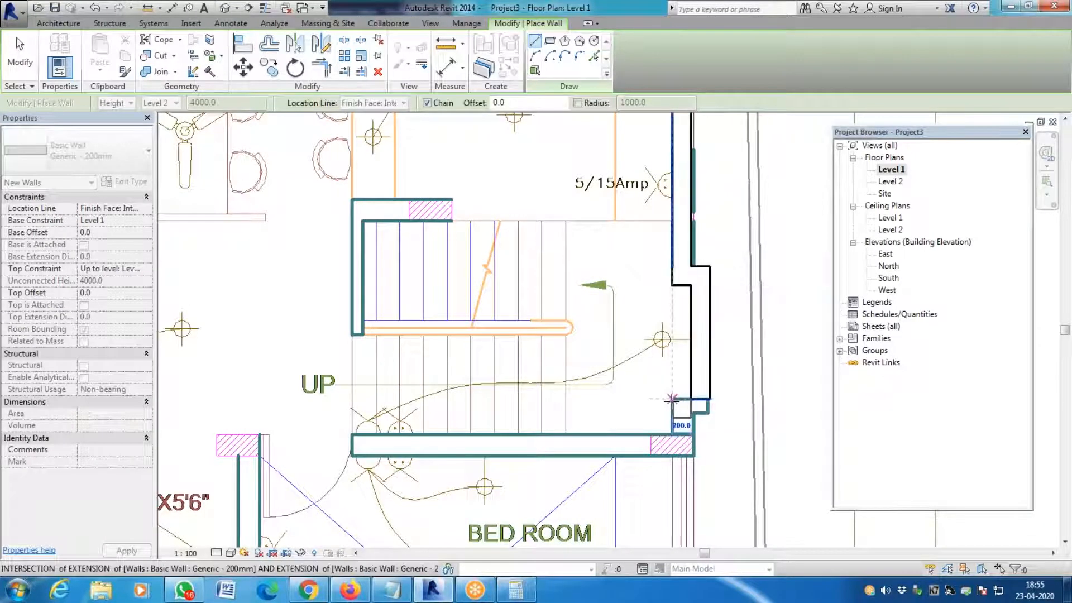
Step: Continue the exterior wall down to the bedroom's lower outer corner and along the bedroom's lower side to the window opening
scroll(692, 399, "down", 4)
scroll(650, 391, "up", 6)
left_click(647, 395)
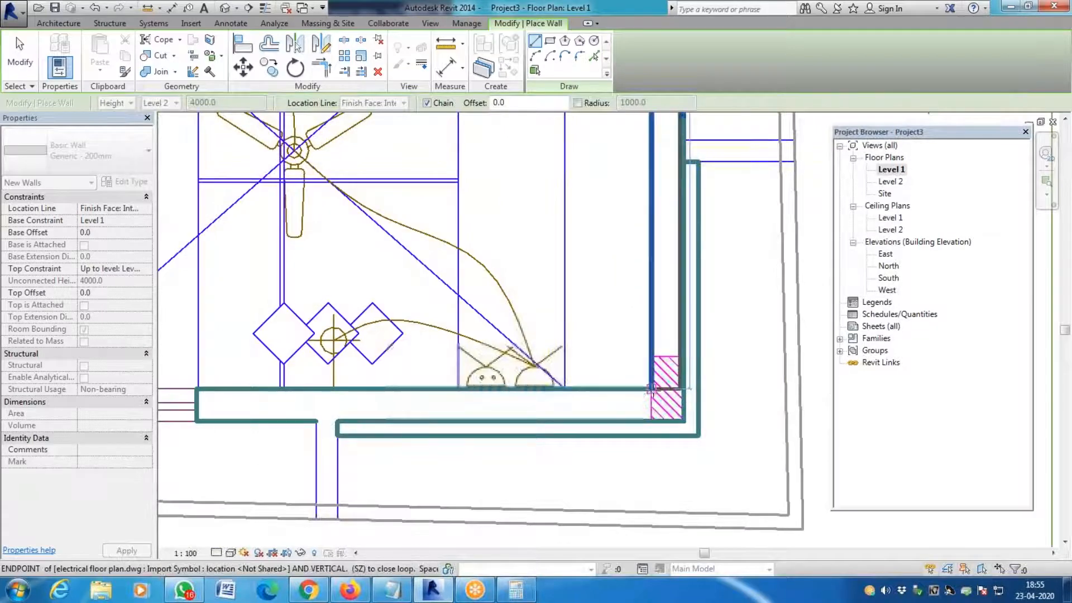
left_click(198, 388)
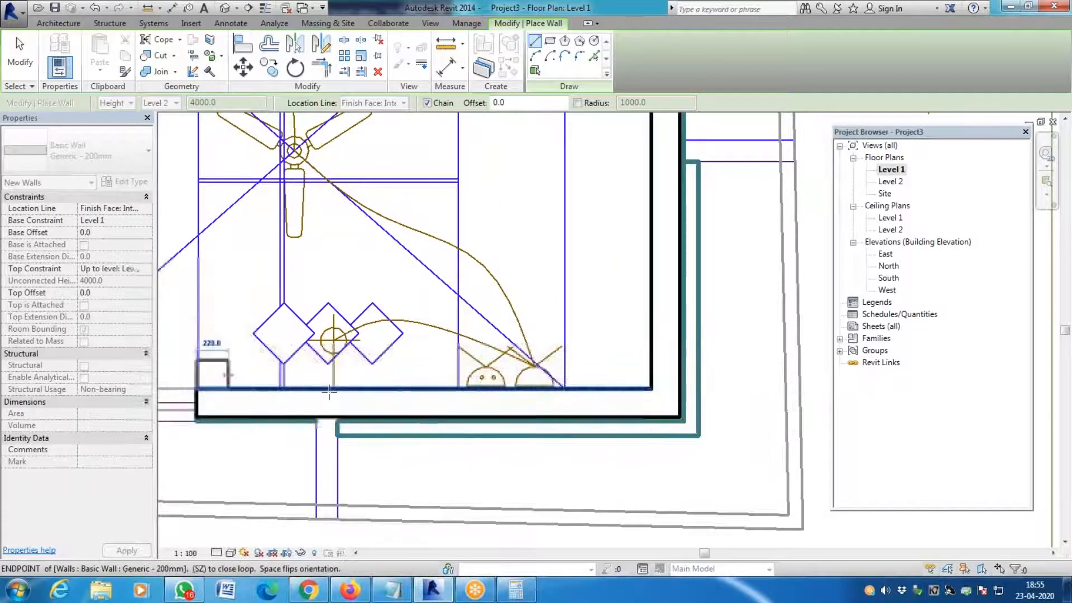
Step: Extend the lower exterior wall along the toilet, stepping outward at the projection up to the column beside the porch
scroll(224, 391, "down", 3)
scroll(289, 391, "up", 3)
scroll(288, 391, "down", 3)
scroll(296, 385, "up", 3)
left_click(296, 384)
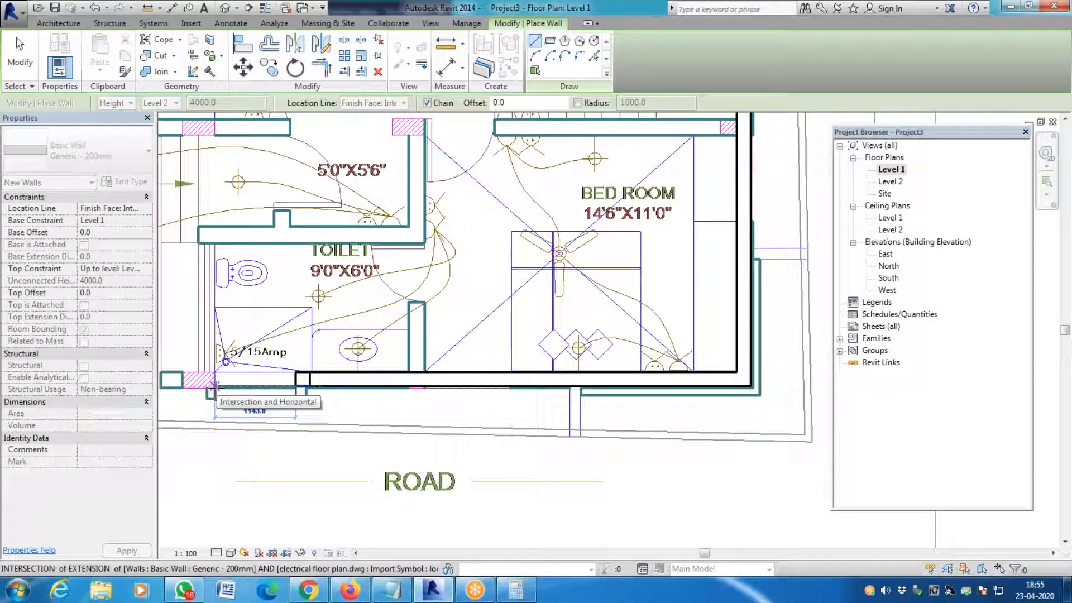
left_click(213, 385)
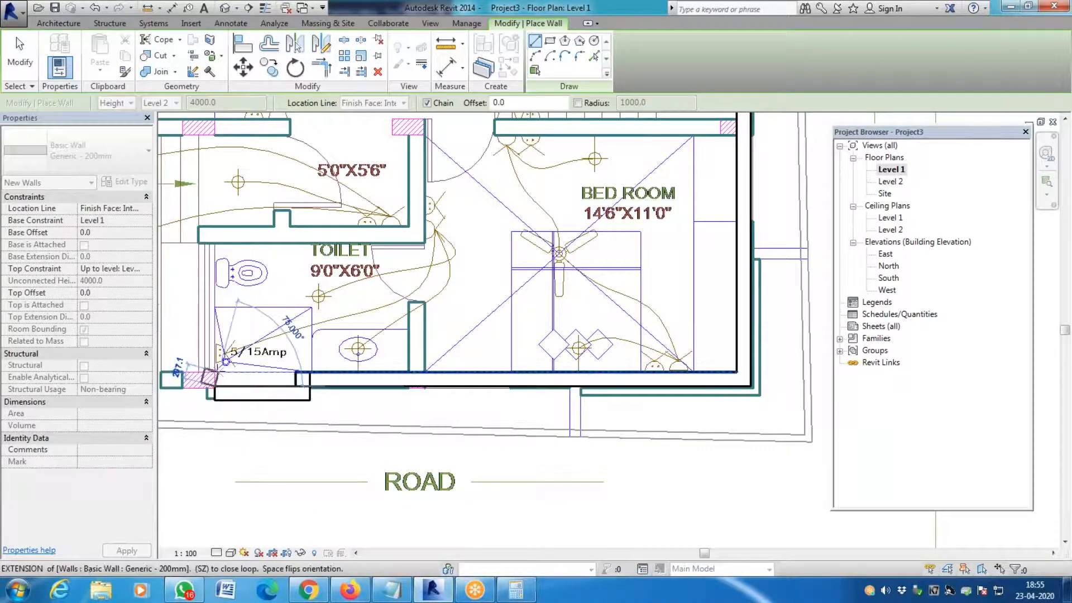
Step: Draw the toilet's outer wall up along the porch side, end the wall chain and open the default 3D view
scroll(492, 350, "down", 3)
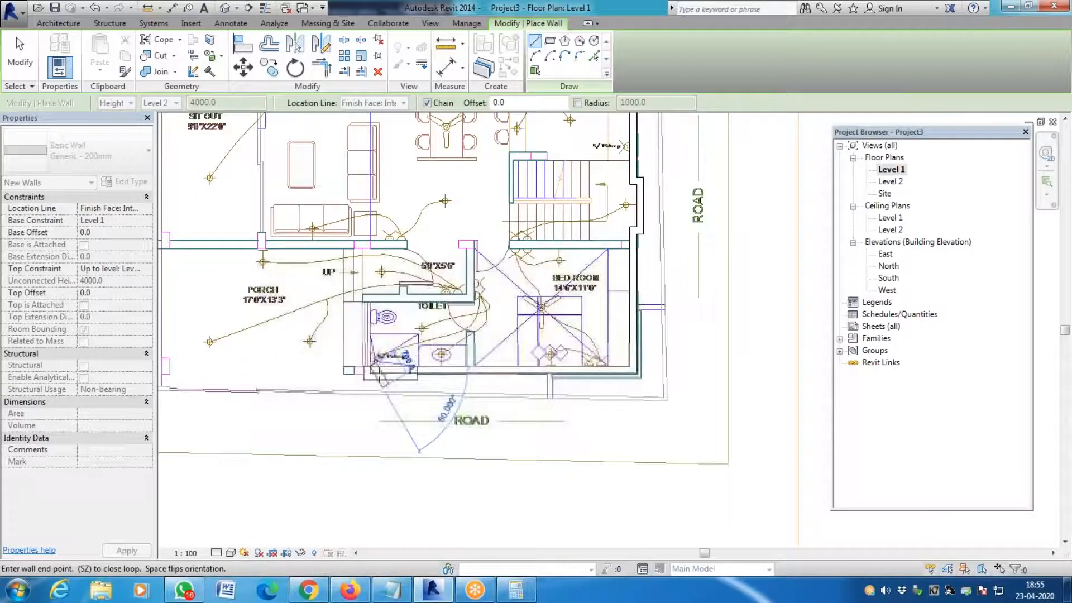
scroll(324, 367, "up", 2)
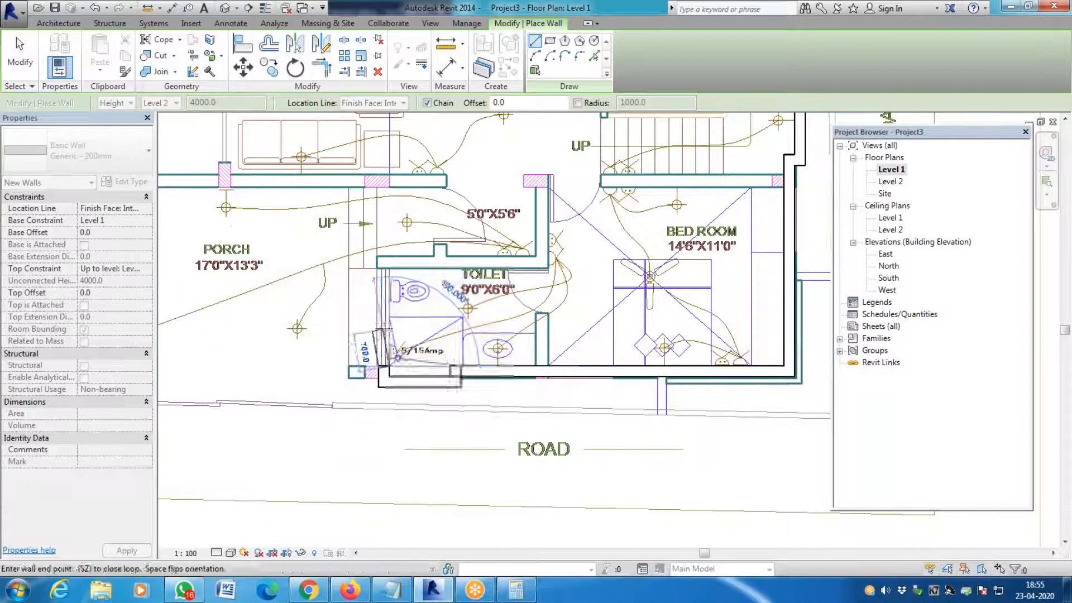
left_click(389, 256)
key("Escape")
key("Escape")
left_click(225, 8)
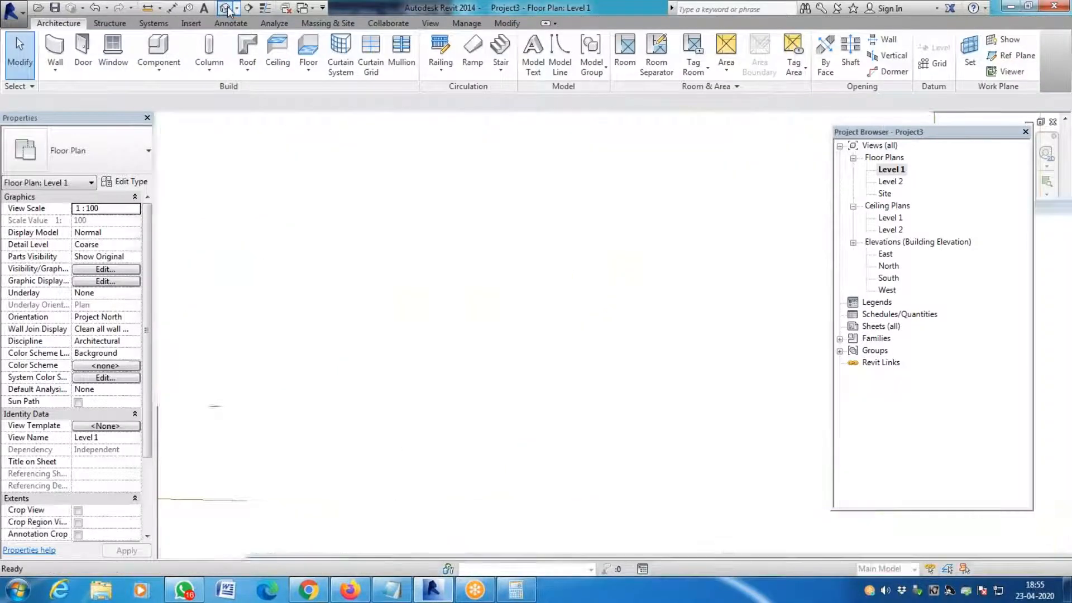
Step: Examine the traced exterior walls over the linked floor plan in 3D, selecting the drawing and the wall beside the kitchen
scroll(356, 330, "down", 3)
scroll(639, 378, "up", 3)
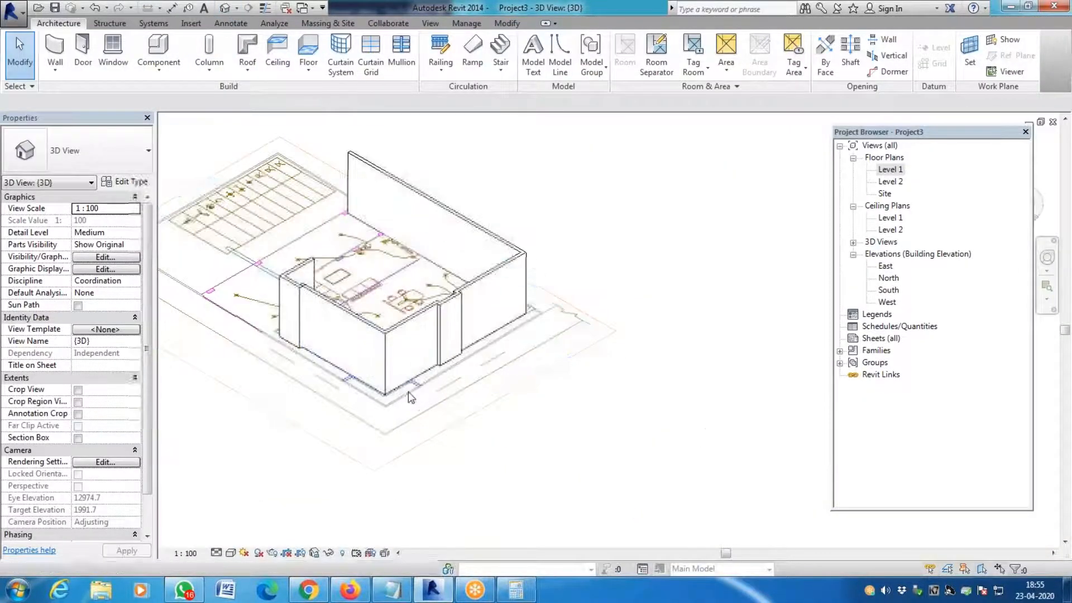
scroll(336, 274, "up", 5)
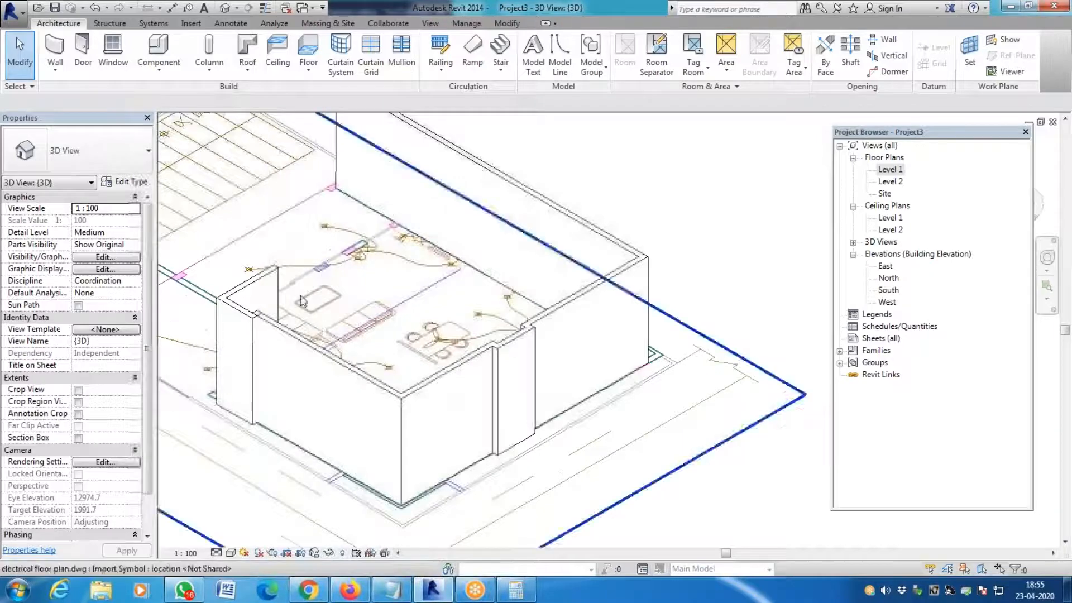
scroll(321, 216, "down", 2)
scroll(321, 217, "up", 2)
left_click(357, 185)
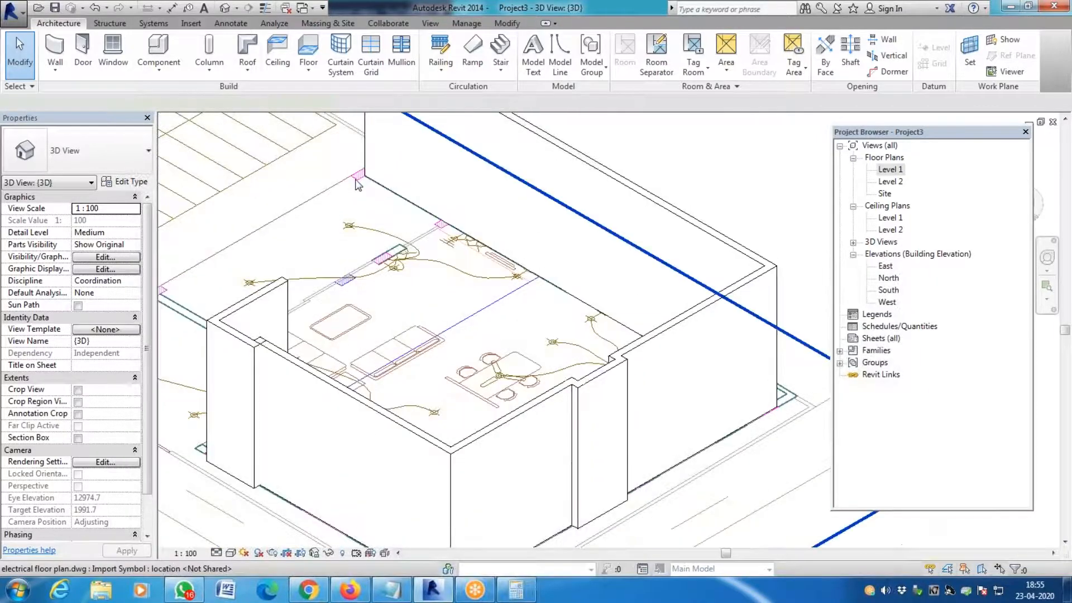
scroll(377, 312, "down", 2)
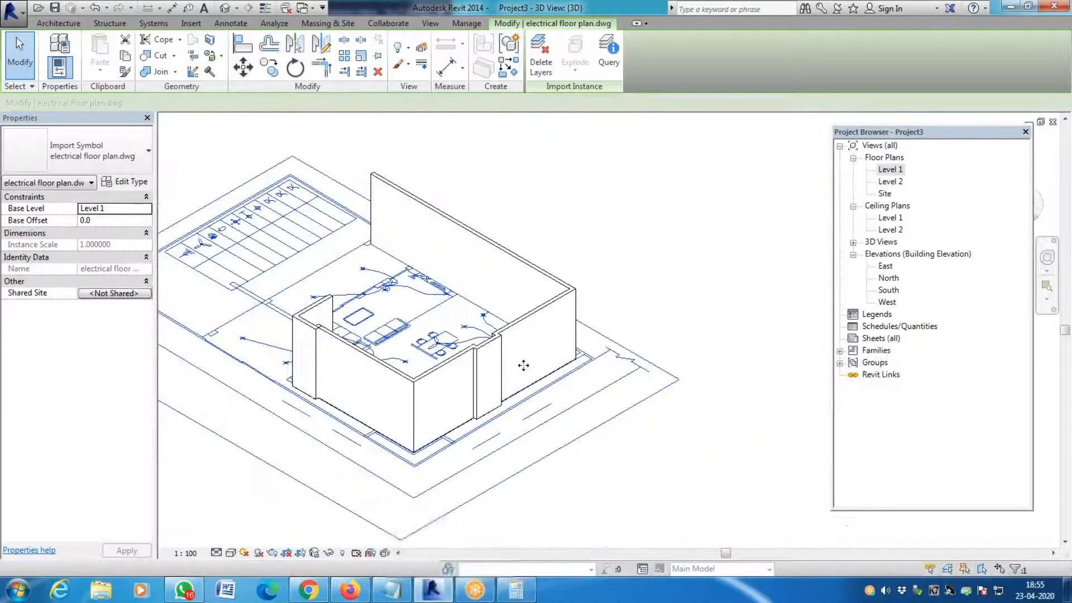
left_click(689, 395)
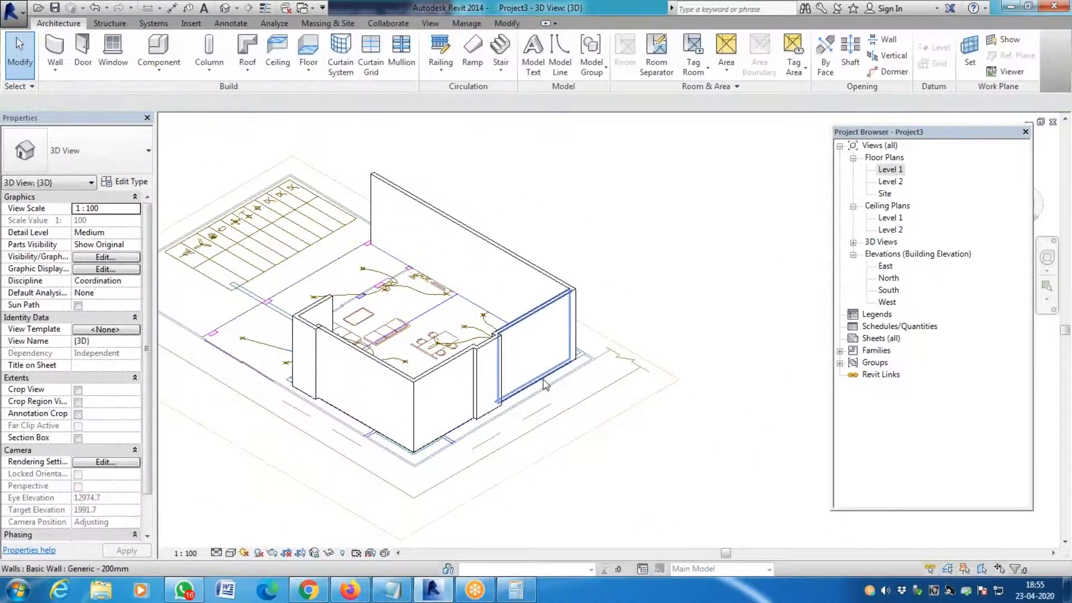
left_click(551, 278)
left_click(524, 330)
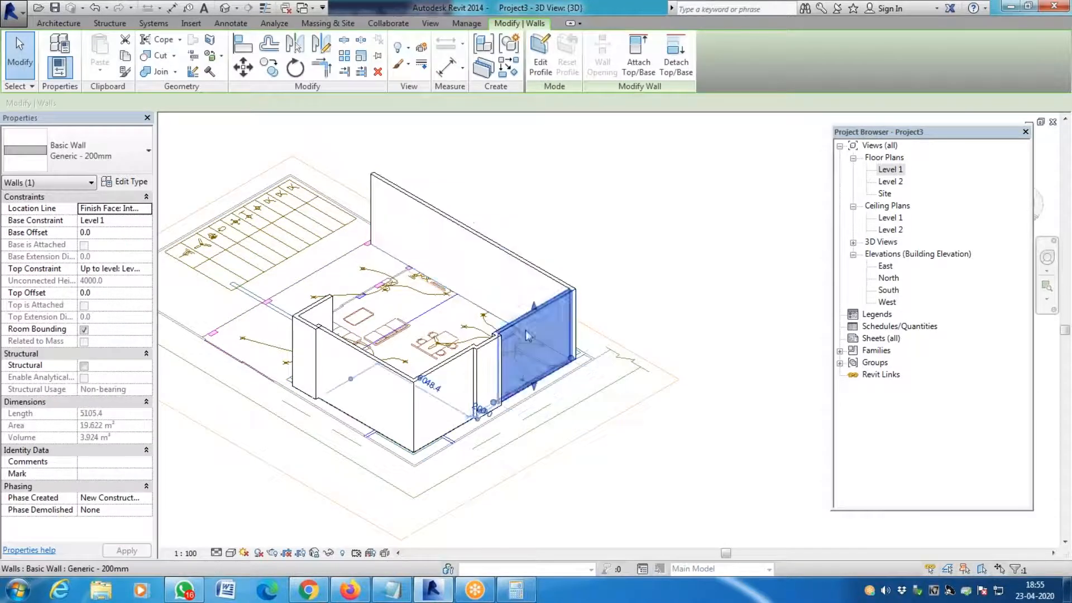
left_click(450, 373)
key("Escape")
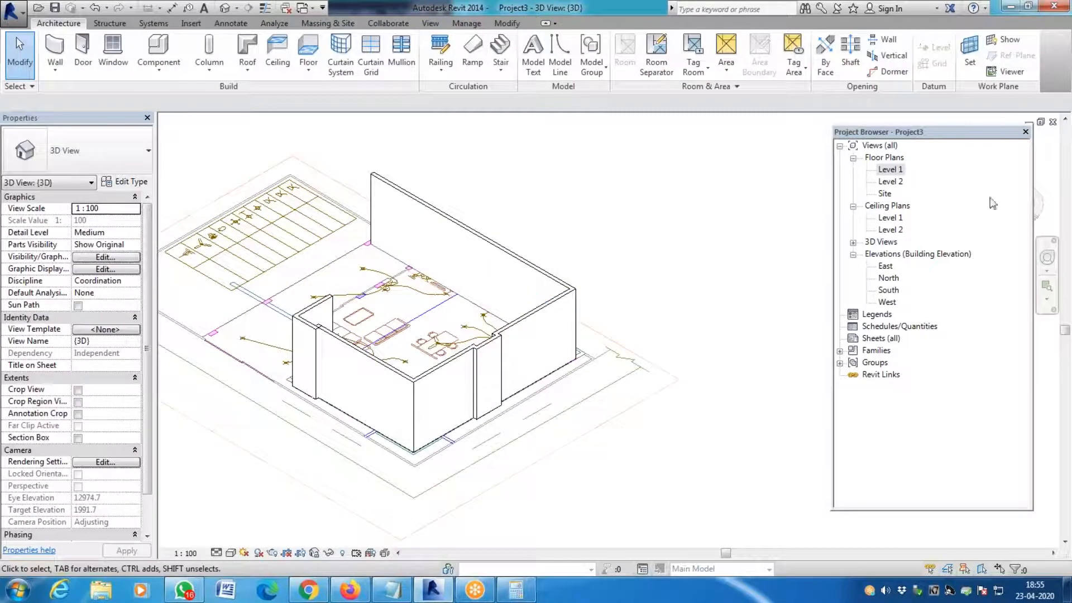
Step: In the Level 1 floor plan, place a window in the bedroom's lower exterior wall near the toilet partition
double_click(890, 169)
scroll(570, 393, "down", 2)
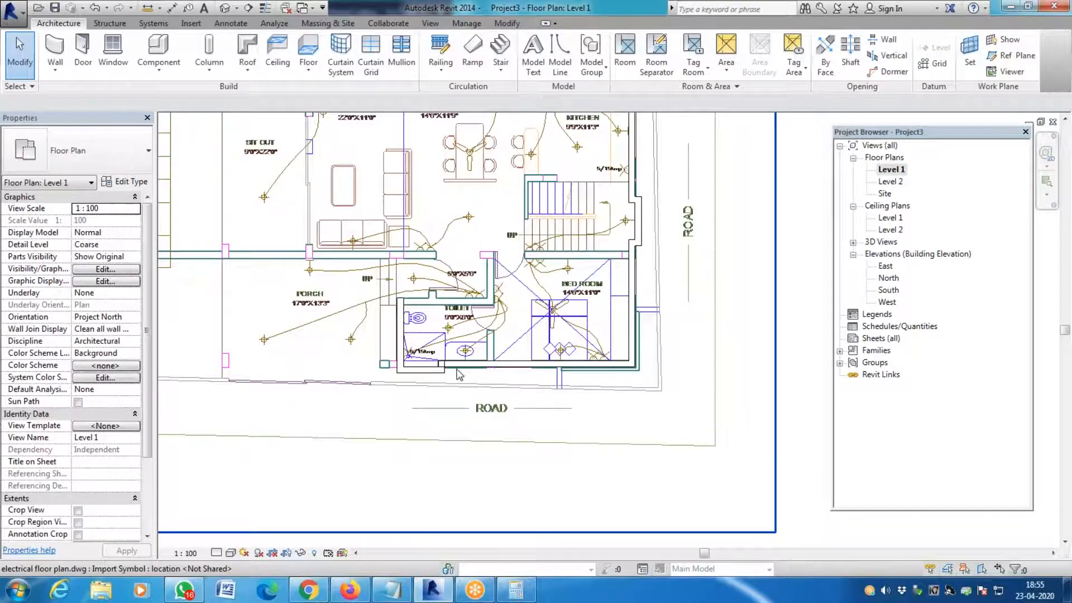
scroll(570, 393, "up", 2)
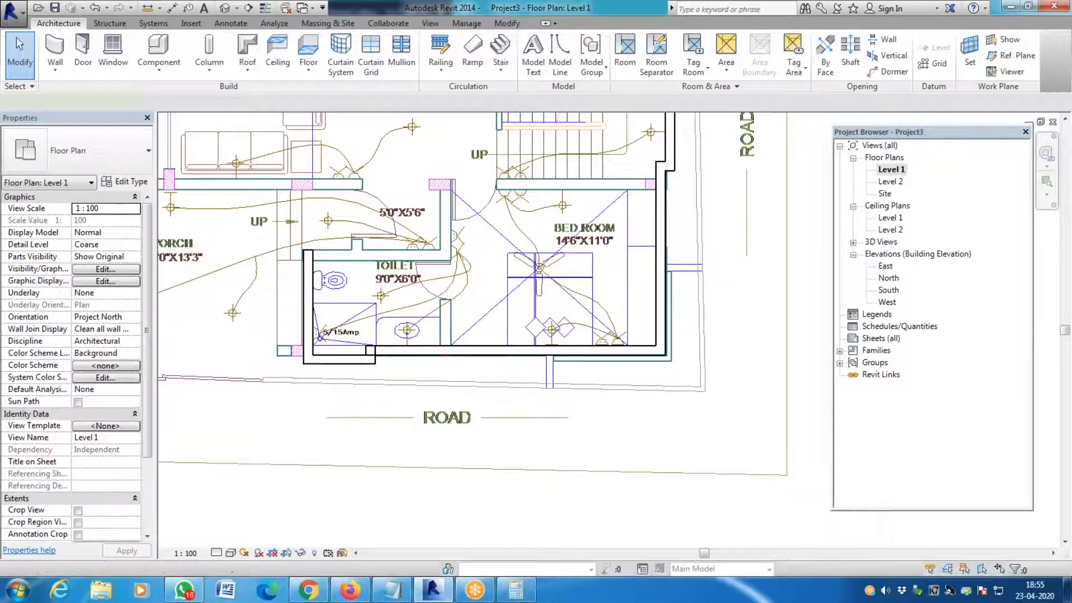
key("w")
key("n")
left_click(466, 353)
key("Escape")
Step: Place an M_Single-Flush 0915 x 2134mm door in the bedroom's road-side exterior wall near its lower corner
key("d")
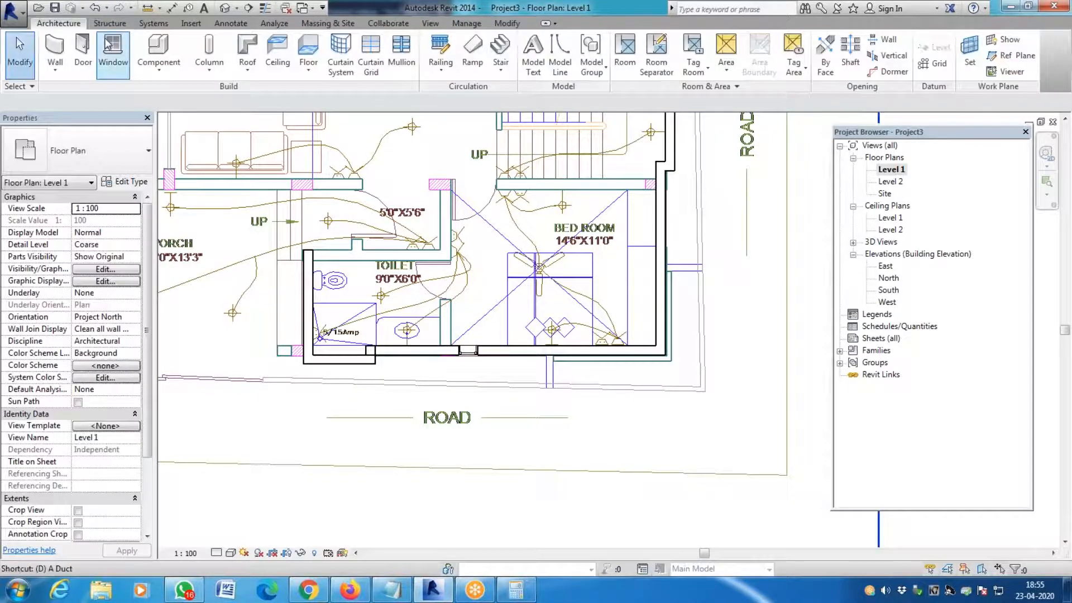
key("r")
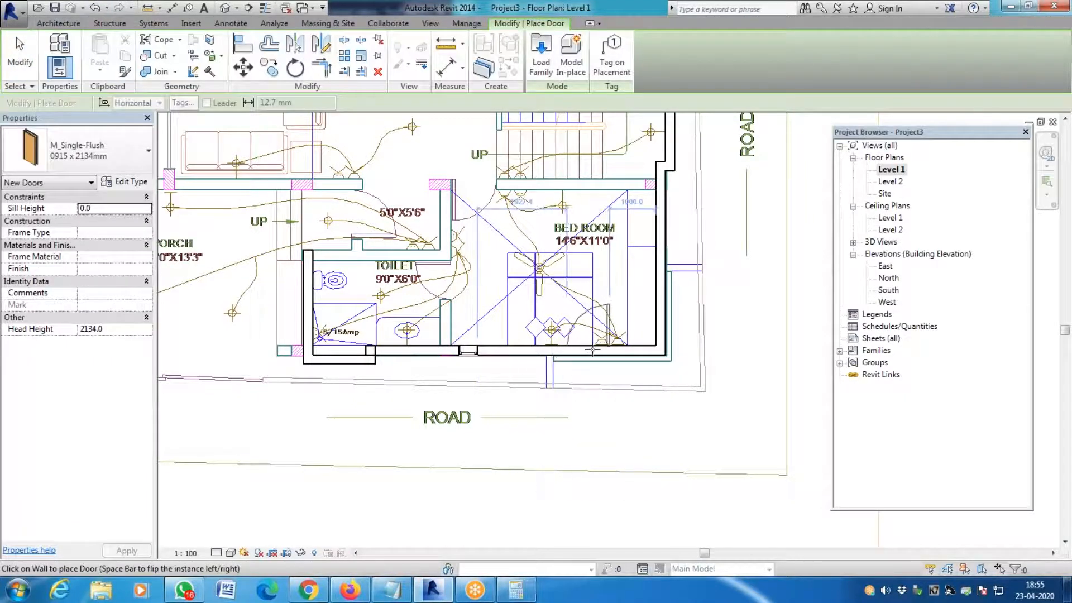
scroll(502, 346, "down", 2)
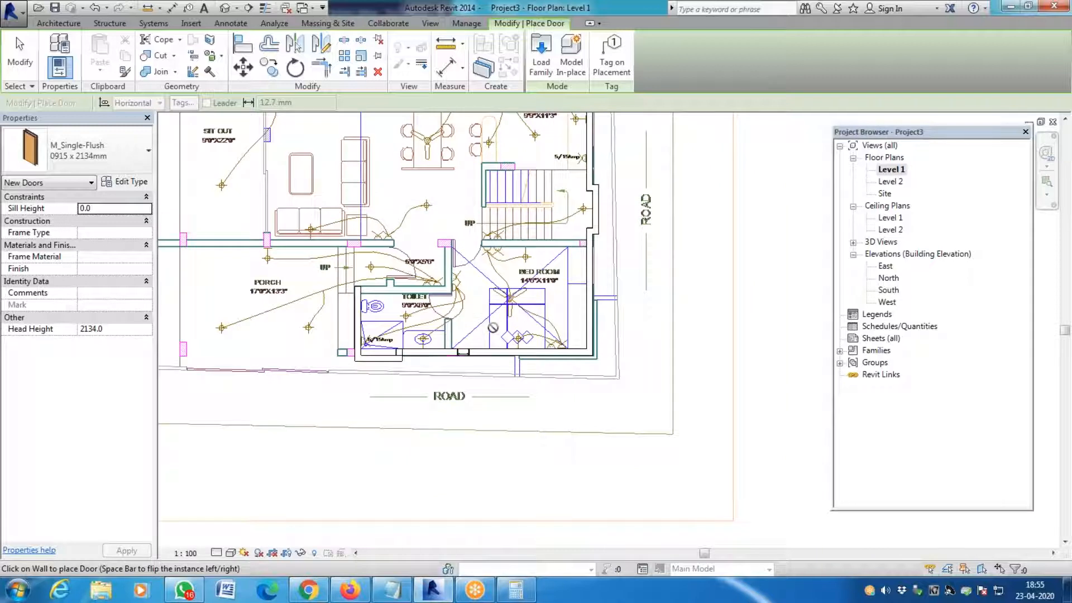
scroll(493, 327, "down", 2)
scroll(561, 327, "up", 2)
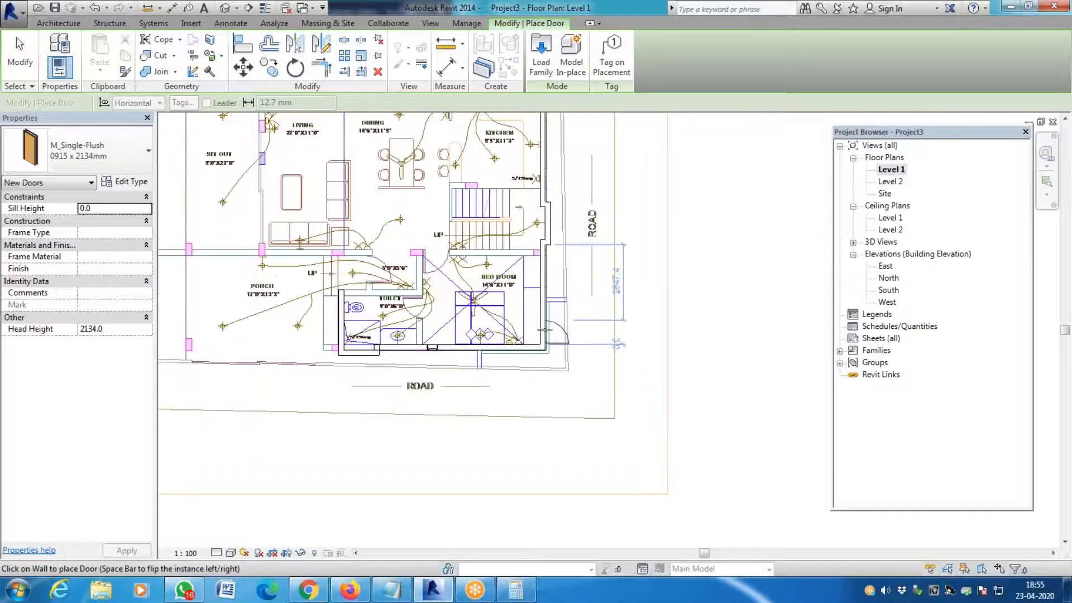
key("Escape")
key("Escape")
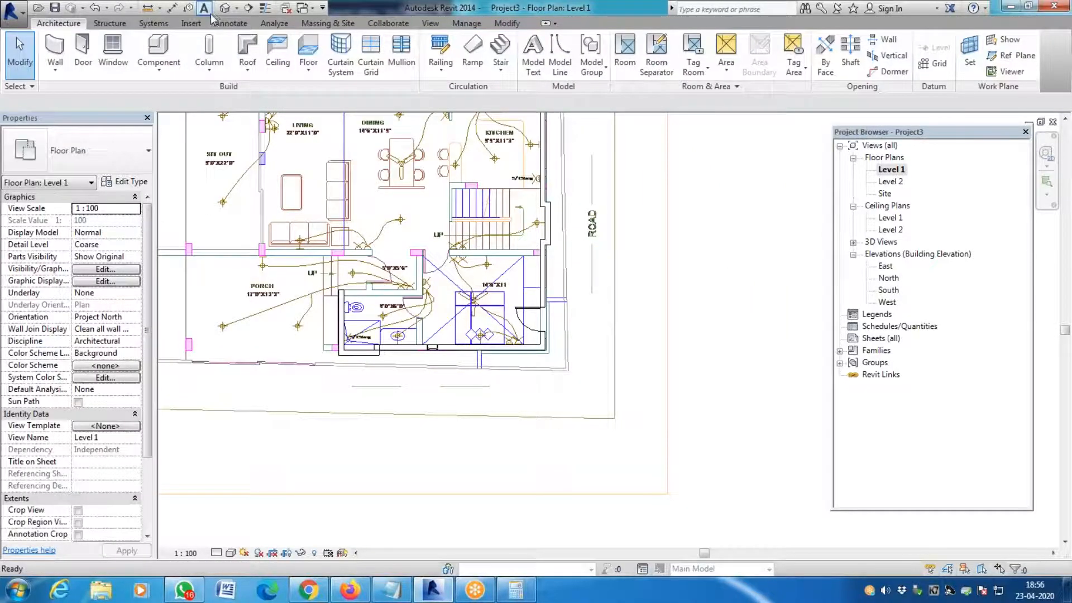
Step: Open the default 3D view and inspect the window and door in the exterior walls
left_click(225, 8)
scroll(377, 330, "down", 2)
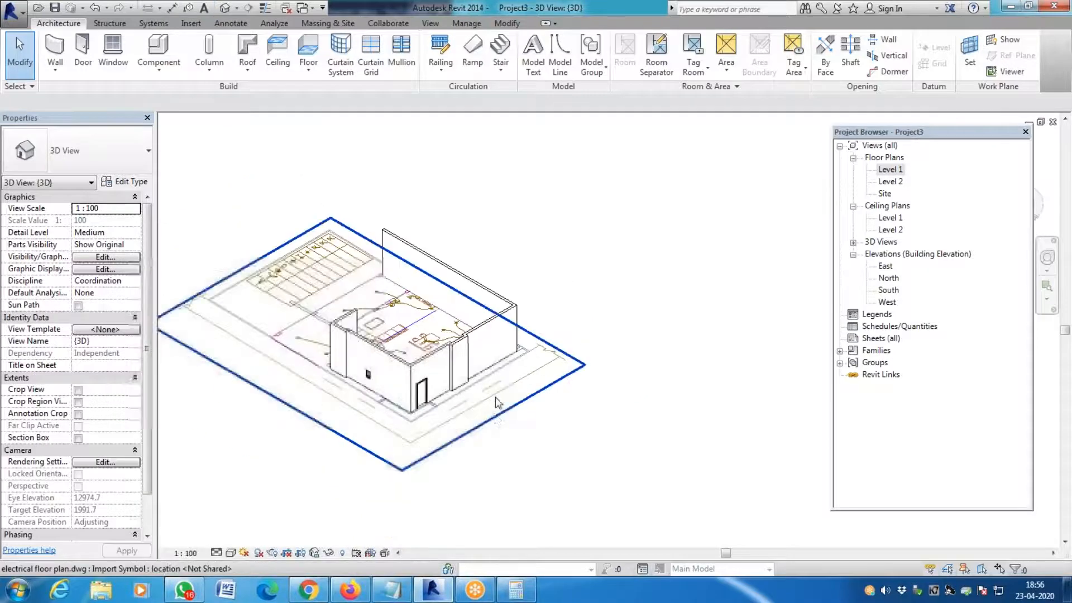
scroll(496, 399, "up", 1)
scroll(498, 400, "up", 1)
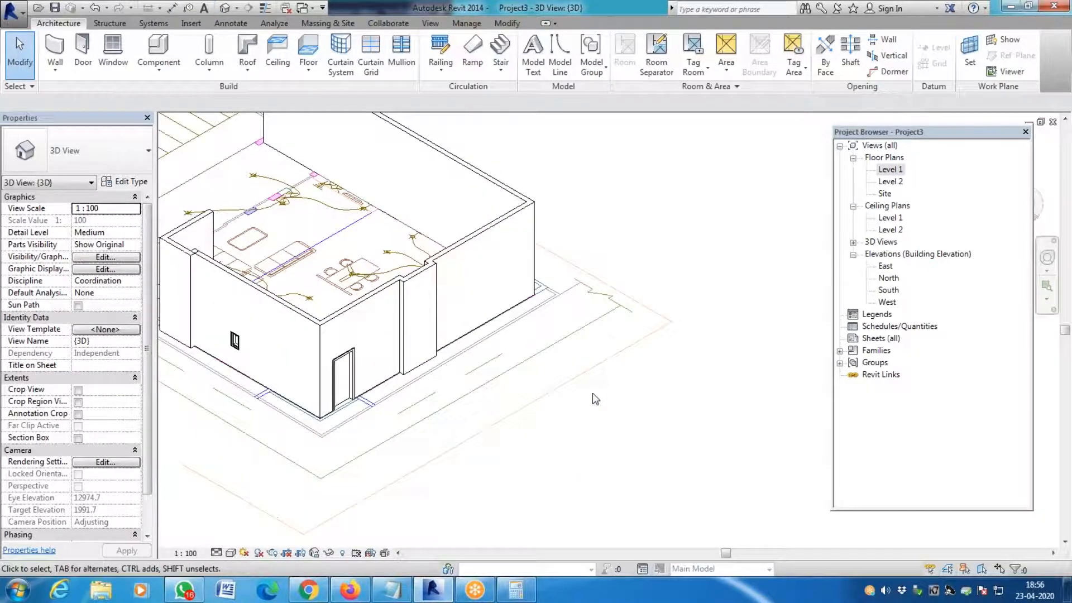
scroll(594, 414, "down", 2)
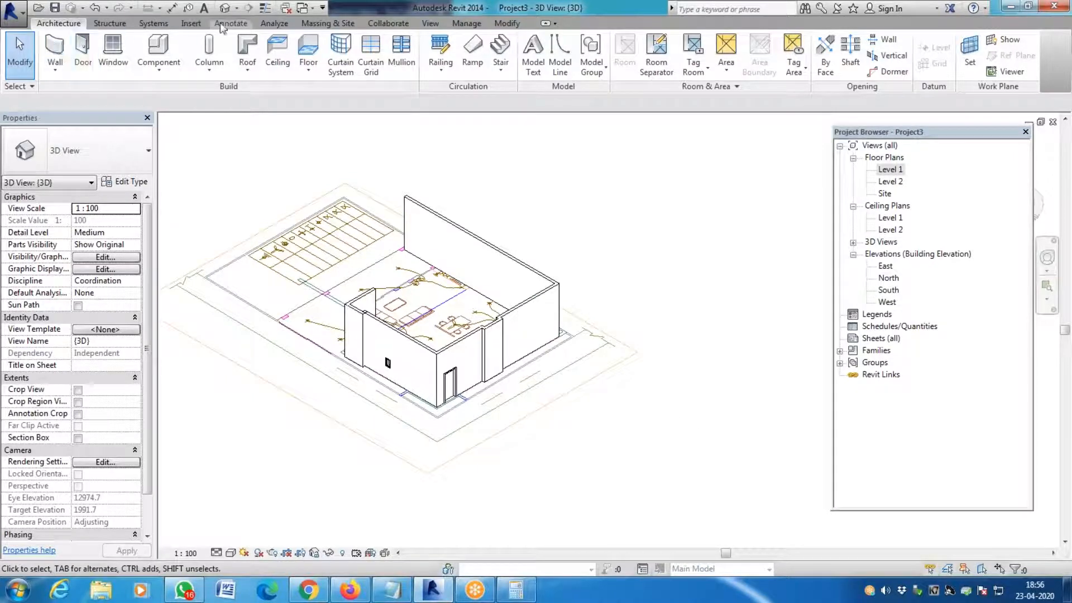
Step: Inspect the linked electrical floor plan beneath the walls in 3D, including its symbol legend table
left_click(191, 23)
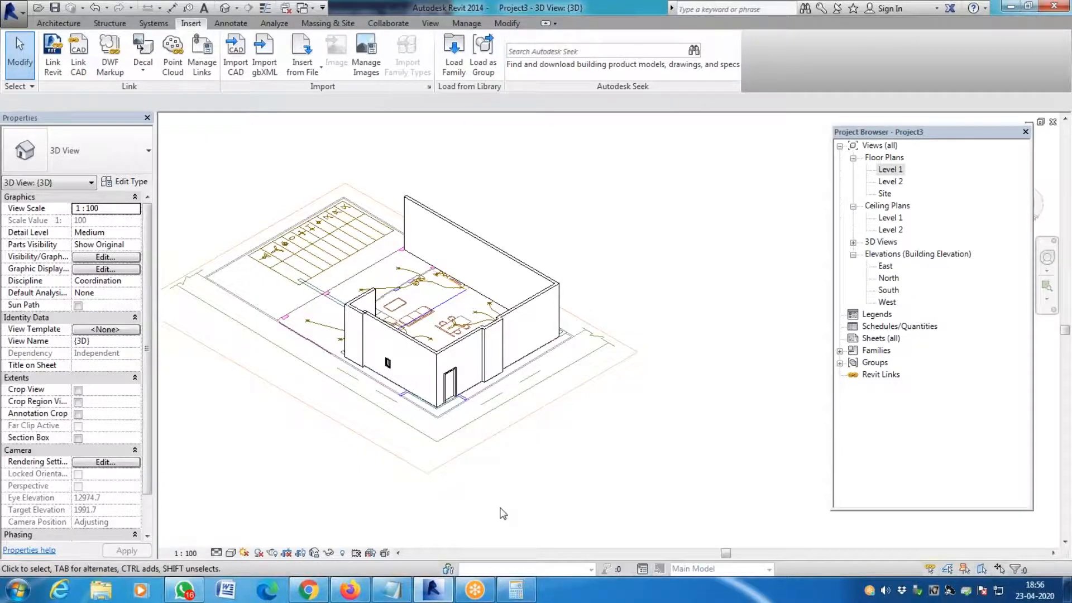
scroll(419, 303, "up", 2)
scroll(558, 362, "down", 2)
scroll(642, 471, "up", 2)
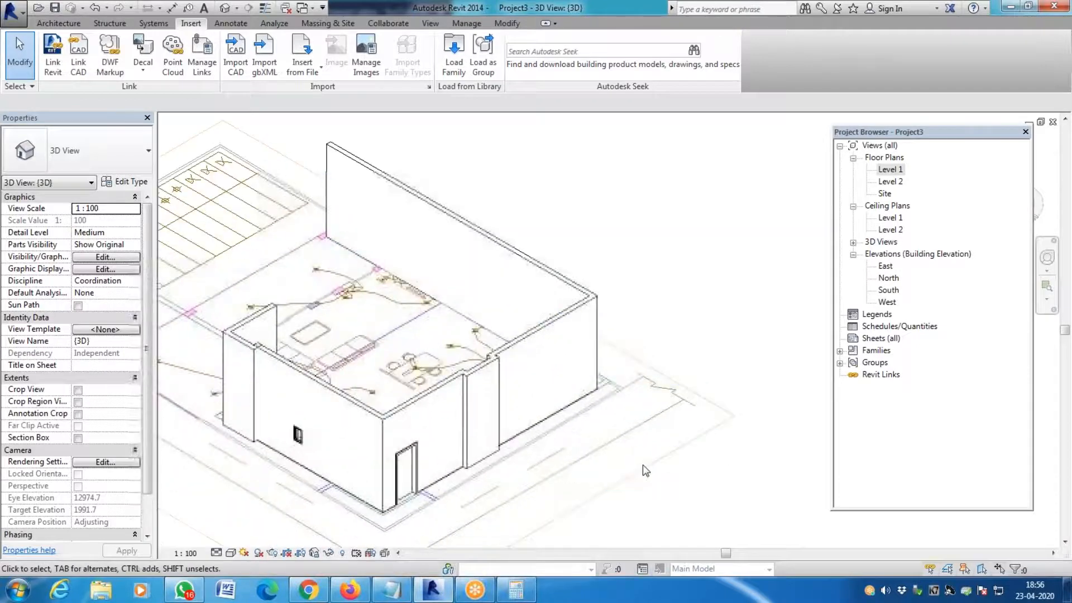
left_click(644, 480)
scroll(631, 413, "down", 3)
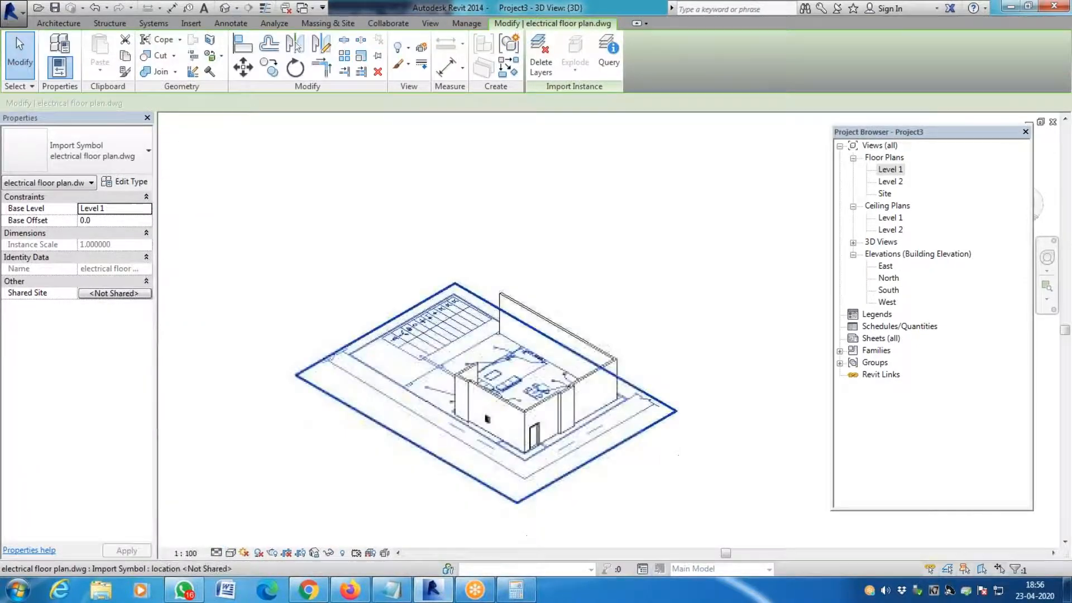
scroll(369, 368, "up", 2)
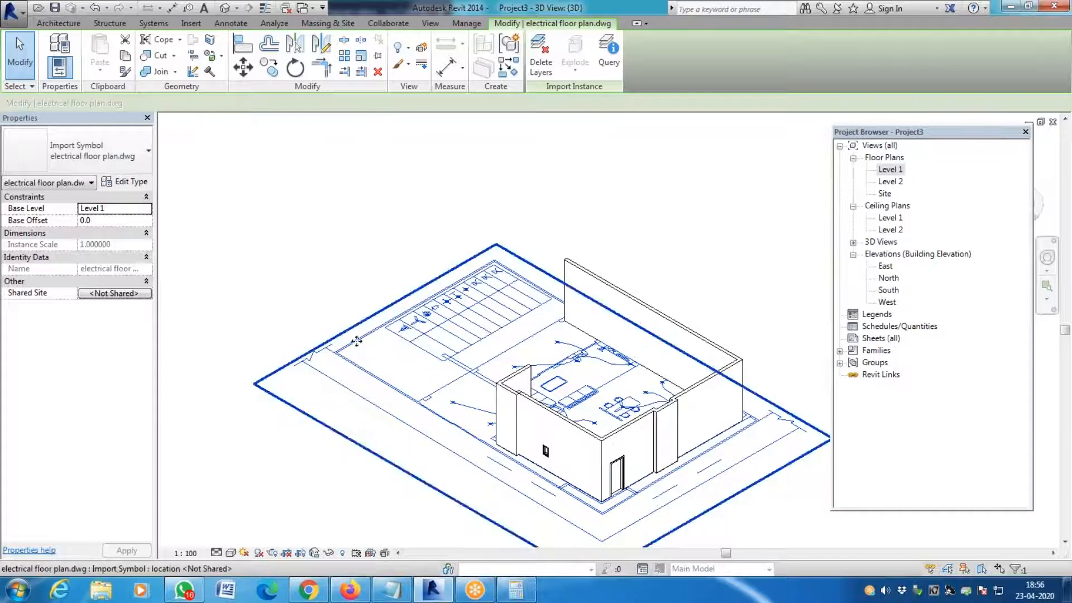
key("Escape")
scroll(411, 346, "up", 5)
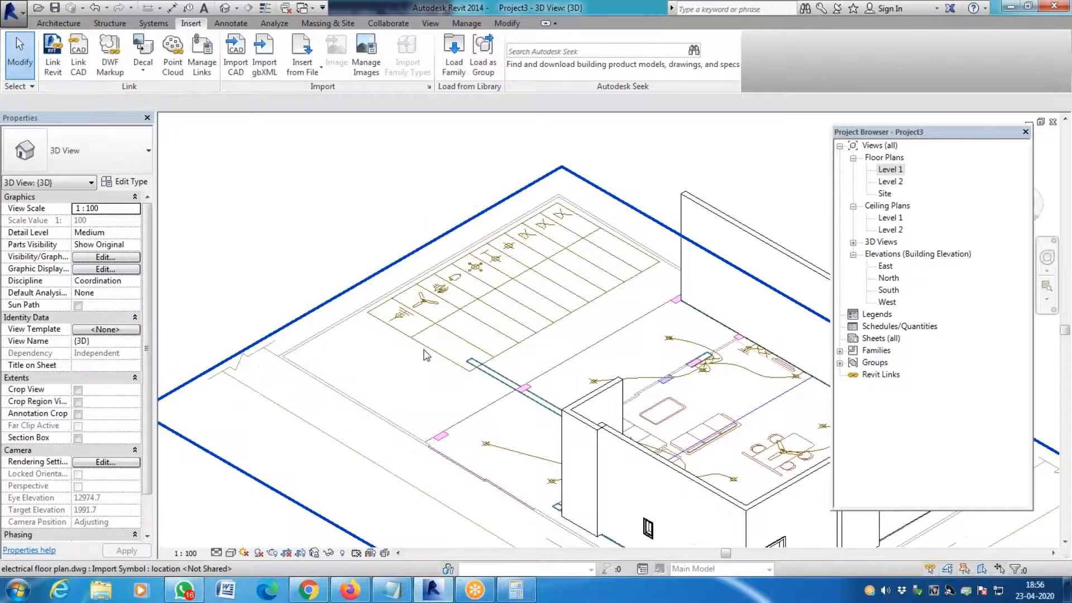
scroll(371, 324, "down", 6)
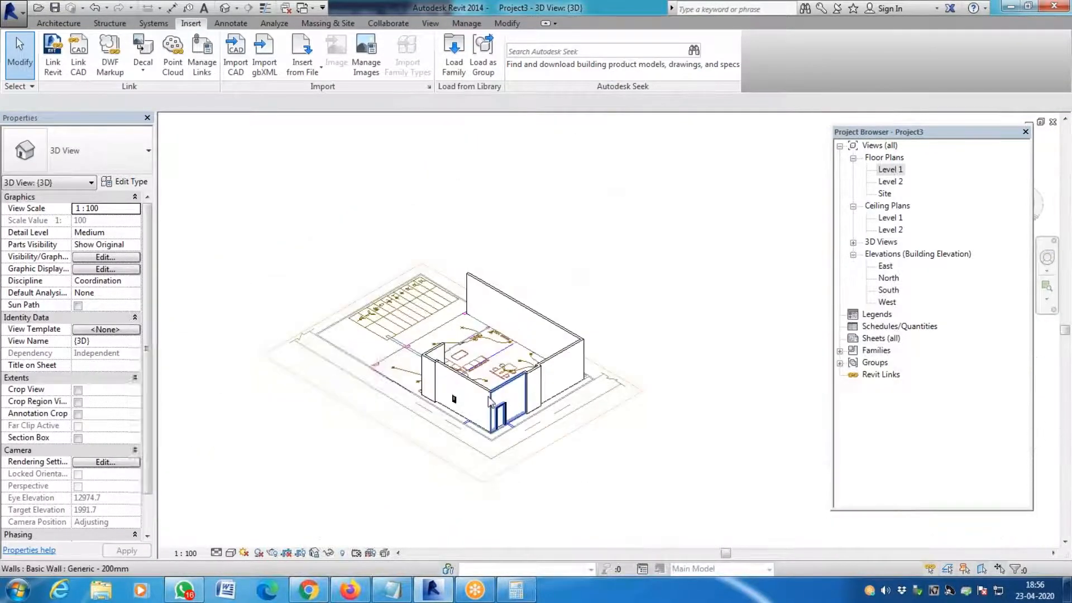
Step: Compare how the linked drawing shows in the Level 1 and Level 2 floor plans, then return to the 3D view
double_click(891, 171)
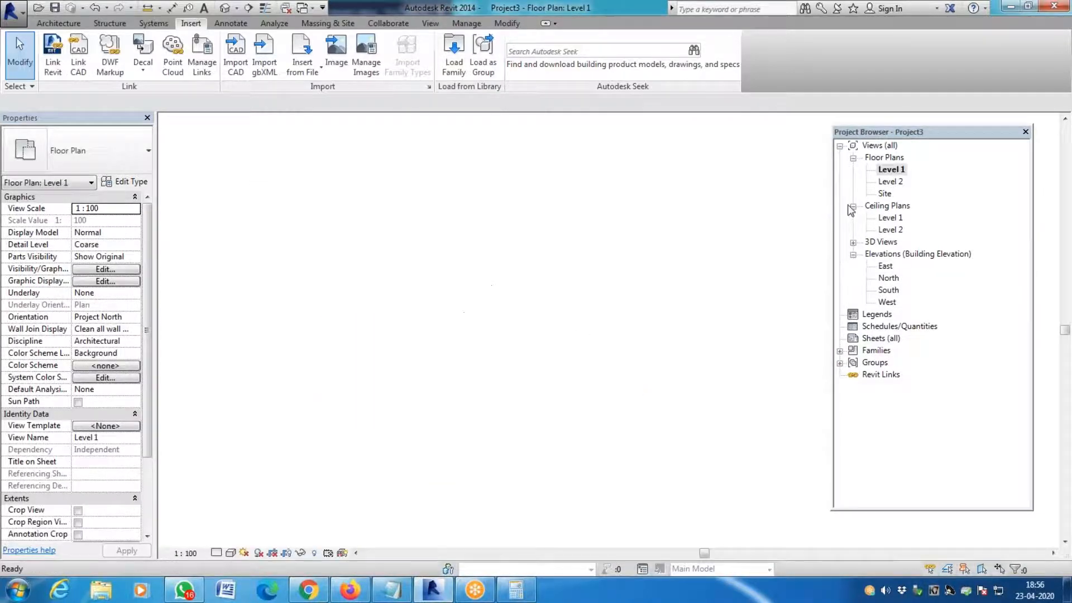
double_click(890, 182)
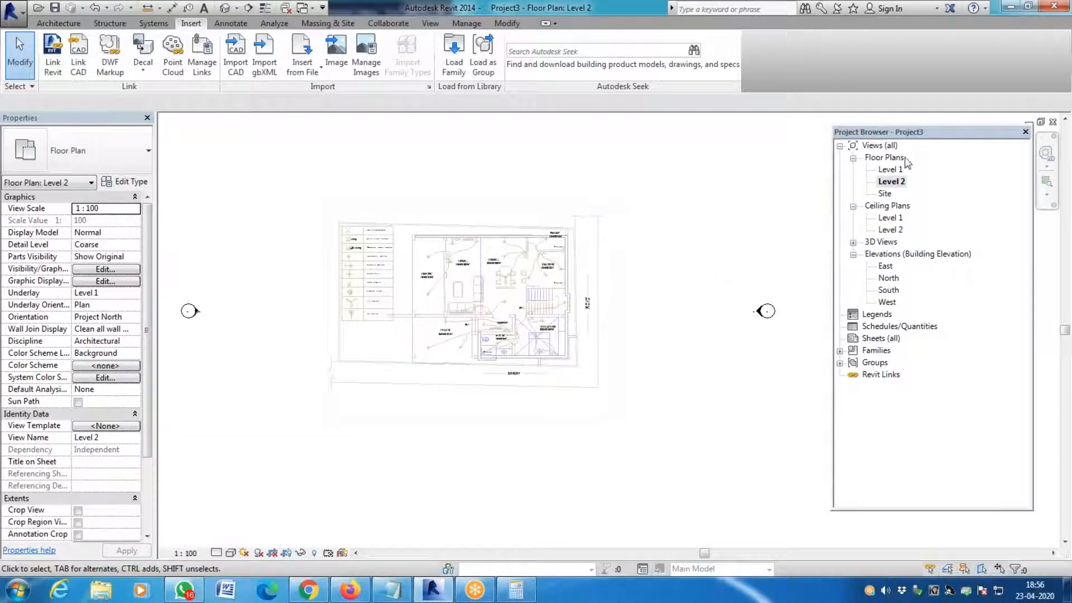
scroll(502, 274, "up", 5)
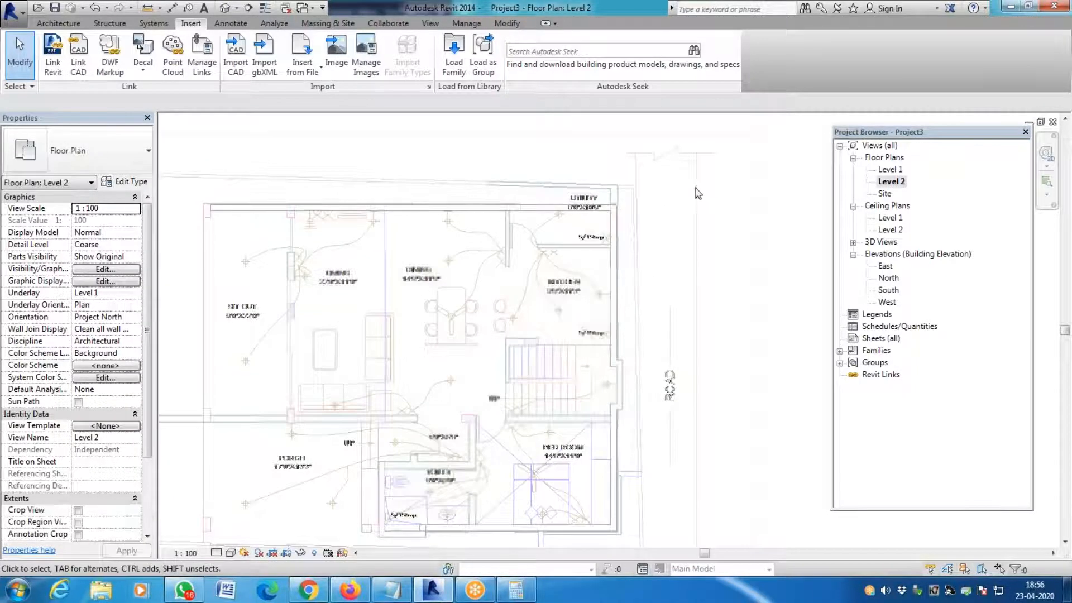
double_click(890, 169)
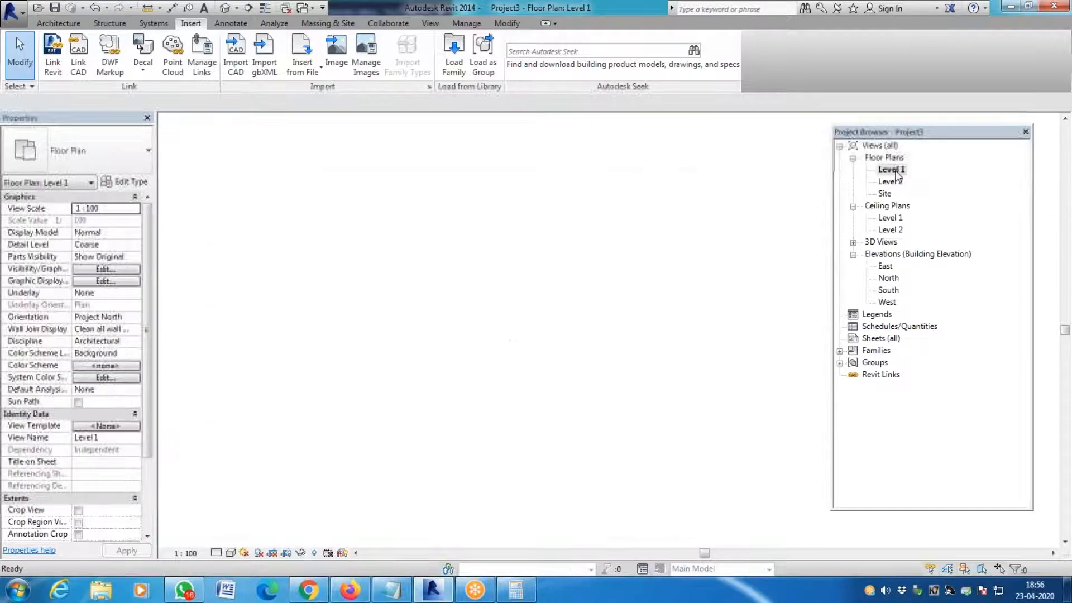
scroll(546, 429, "down", 5)
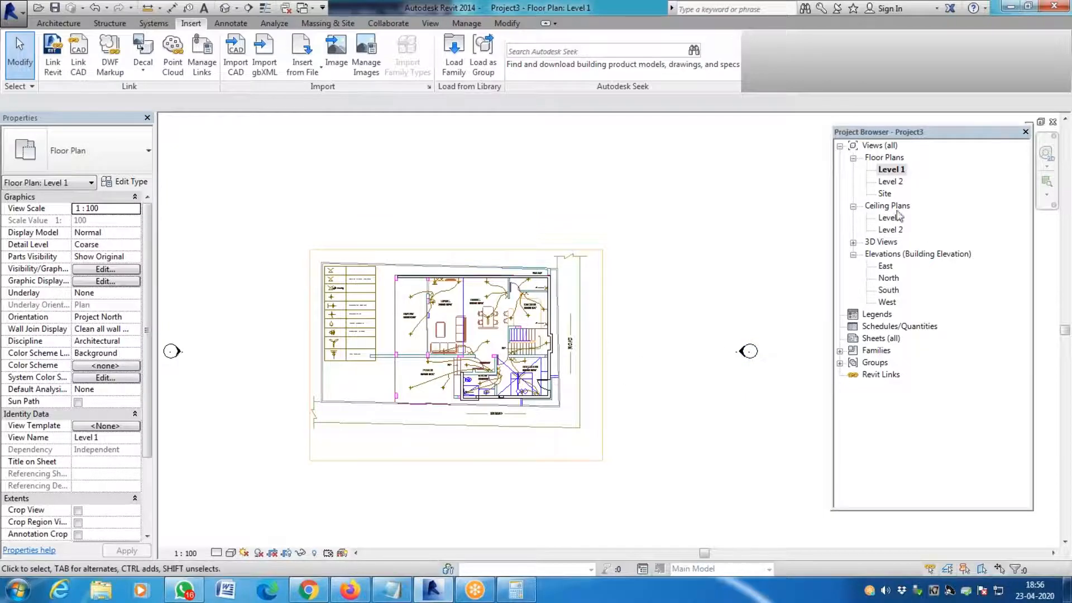
left_click(225, 8)
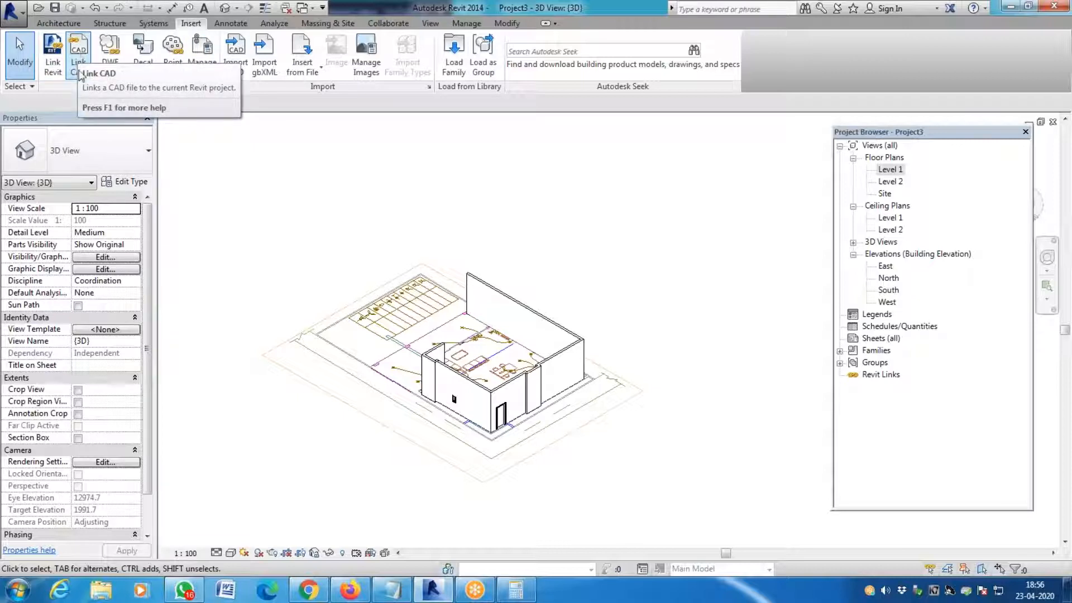
Step: Review the link details of electrical floor plan.dwg among the managed CAD links, leaving them unmodified
left_click(202, 68)
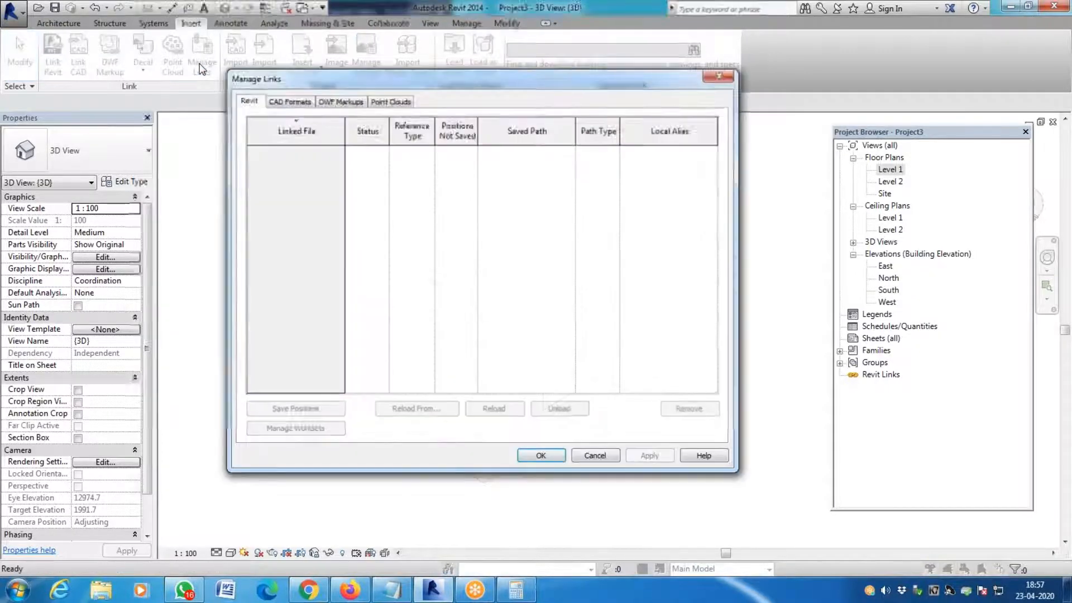
left_click(290, 101)
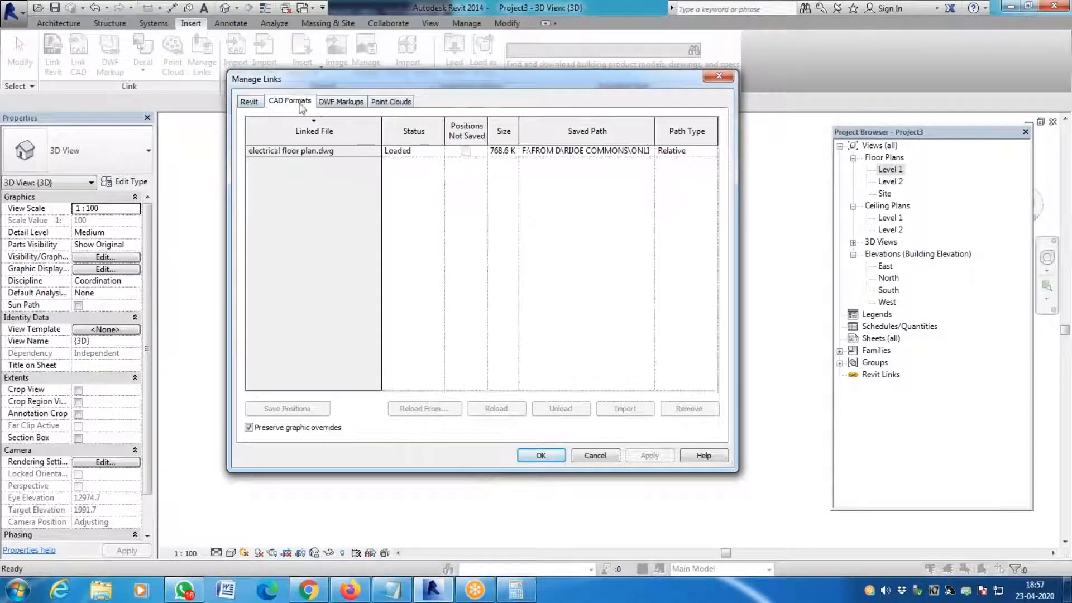
left_click(291, 151)
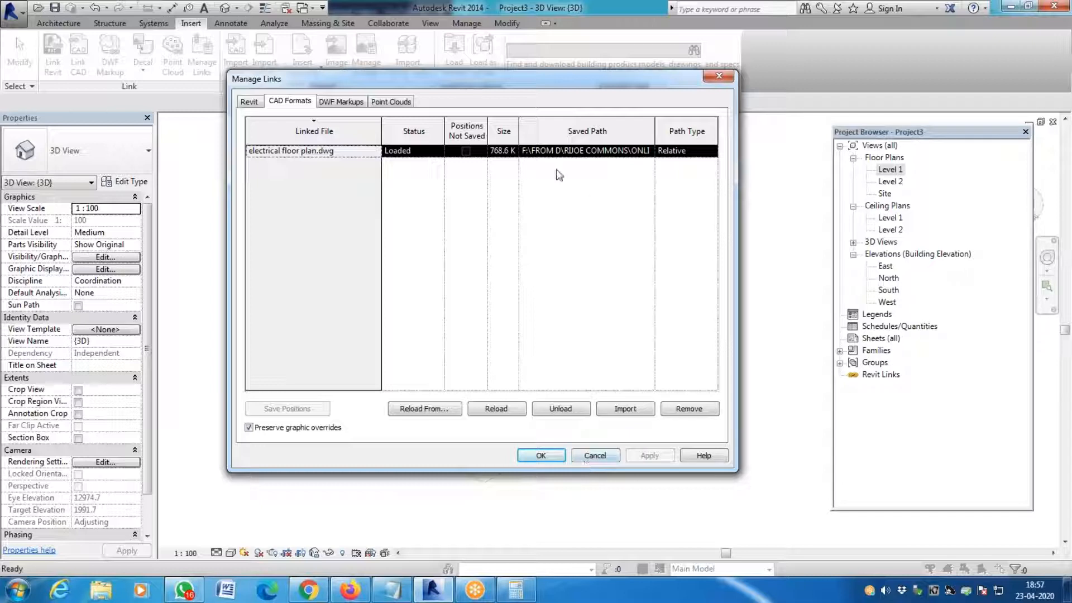
left_click(603, 460)
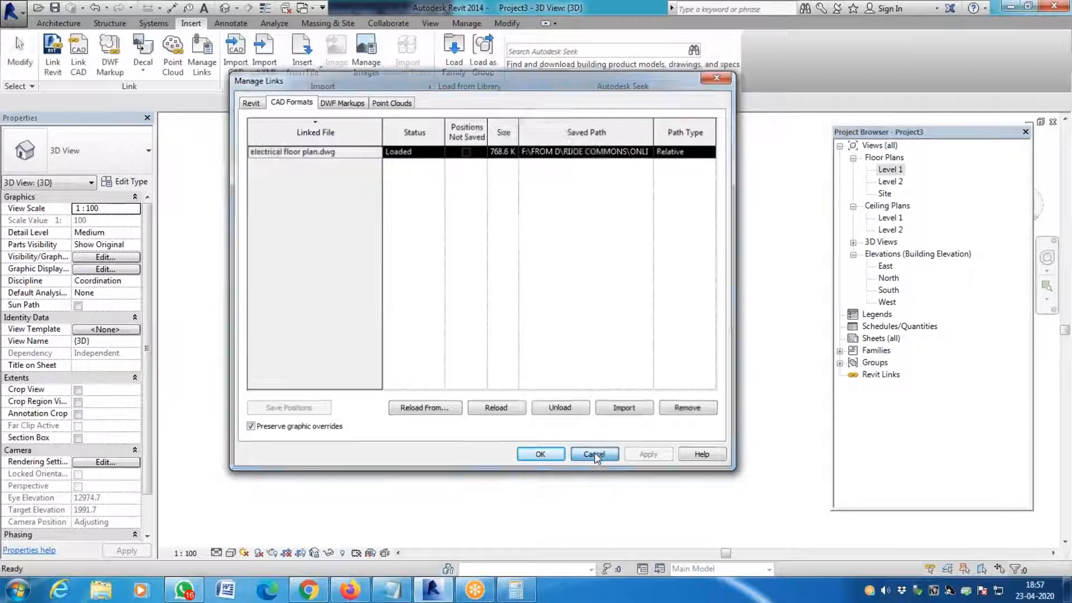
Step: Launch AutoCAD 2014
left_click(7, 597)
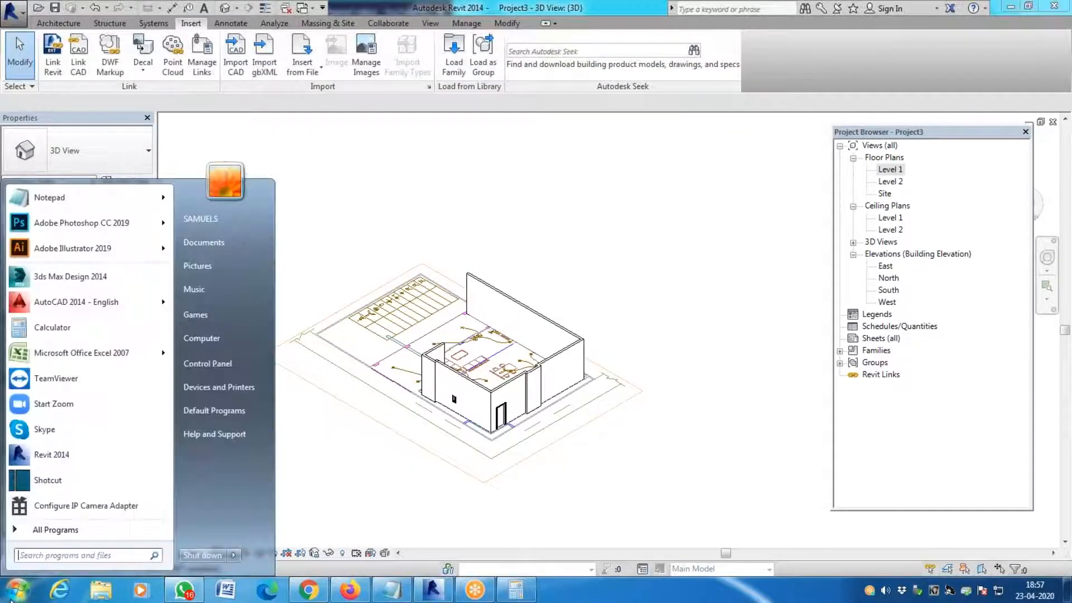
left_click(114, 305)
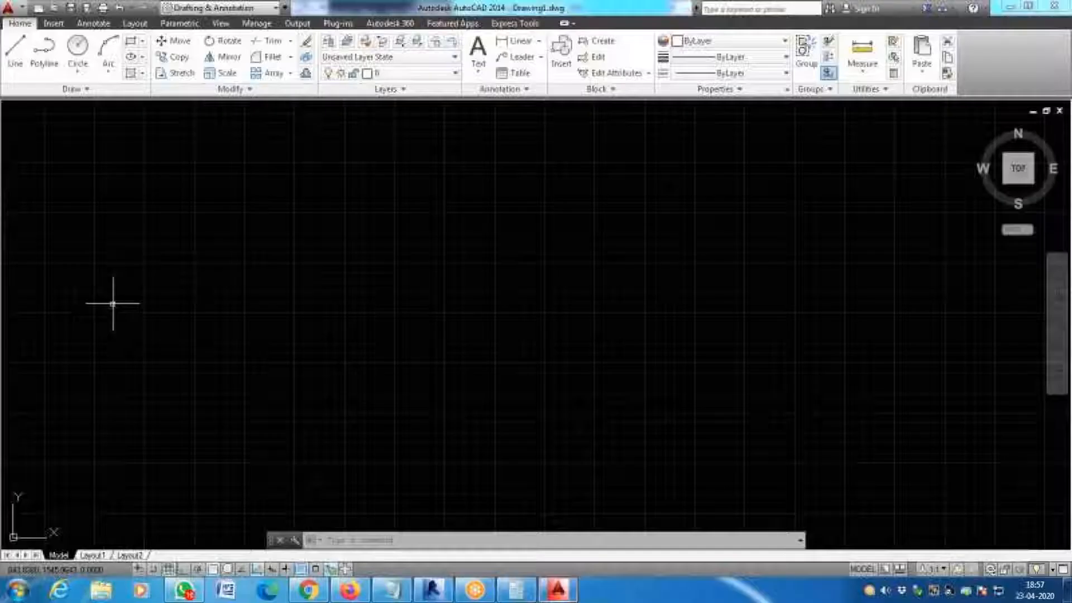
Step: Open the recent drawing electrical floor plan.dwg in AutoCAD
left_click(15, 19)
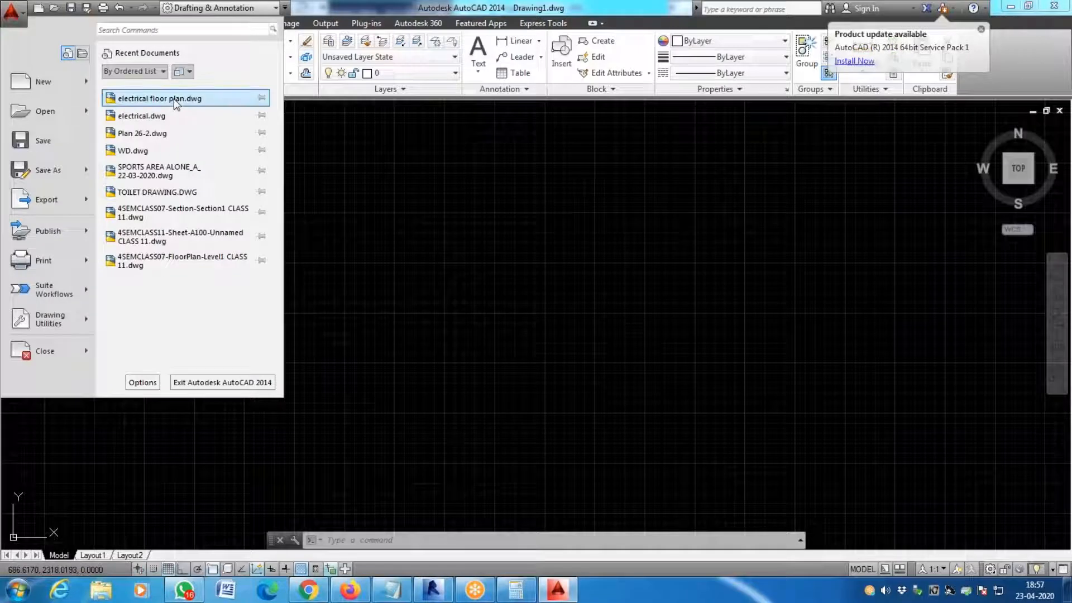
left_click(173, 99)
scroll(553, 213, "up", 7)
scroll(363, 302, "down", 7)
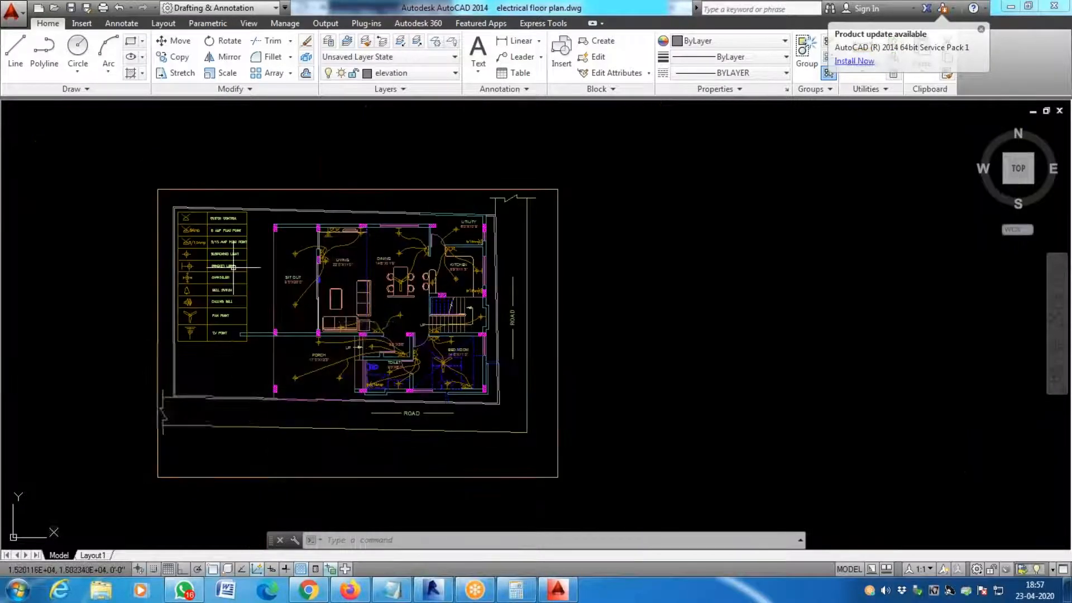
Step: Draw two connected lines from the symbol legend to the porch's lower-left corner and diagonally across the plan beyond the utility, and save the drawing
key("Escape")
key("Escape")
left_click(15, 51)
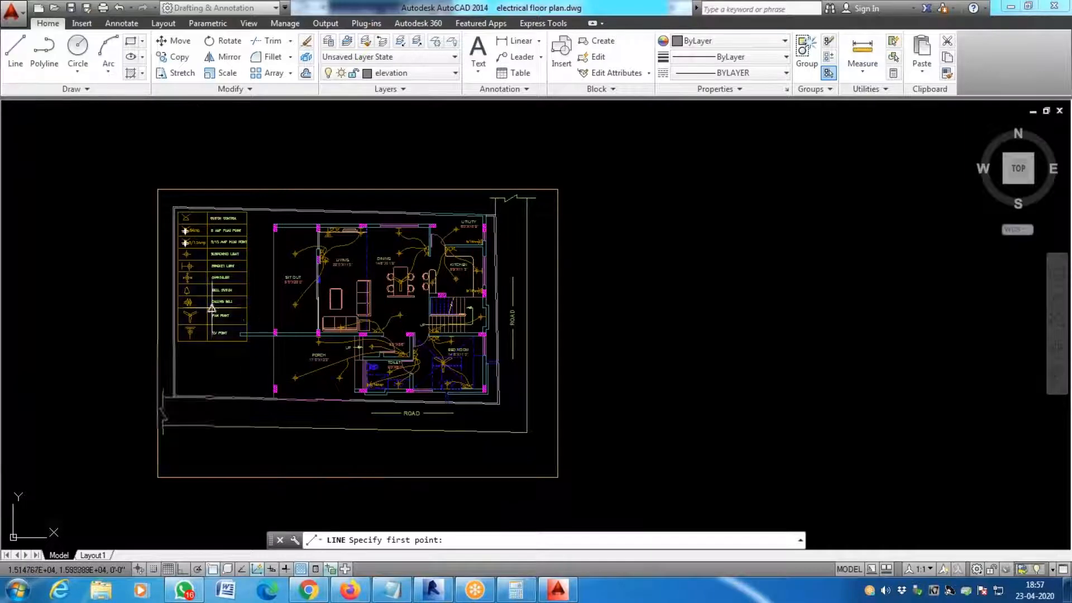
left_click(241, 334)
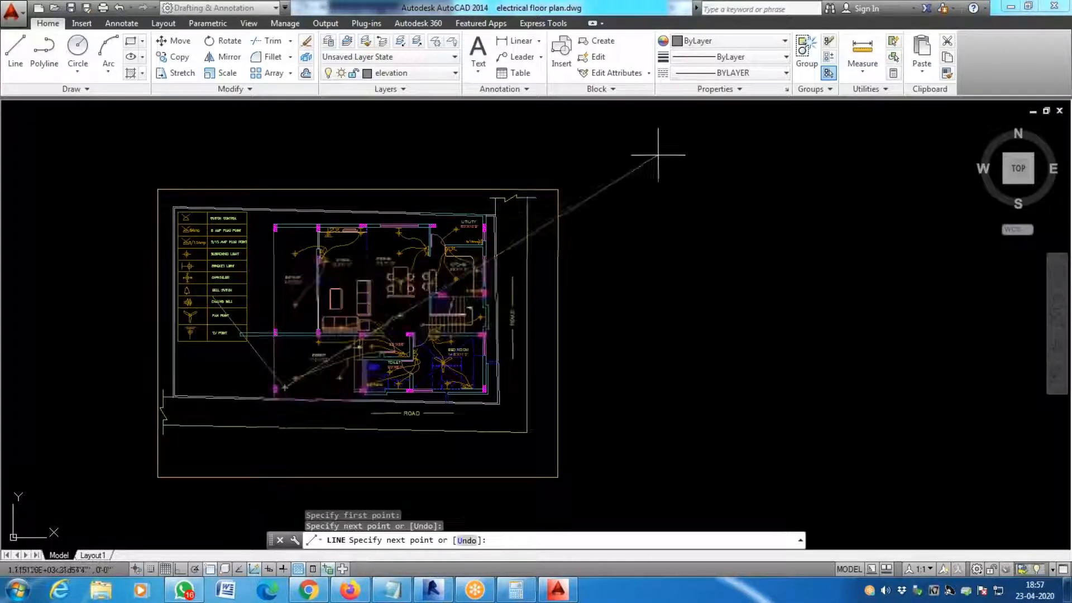
left_click(545, 215)
key("Escape")
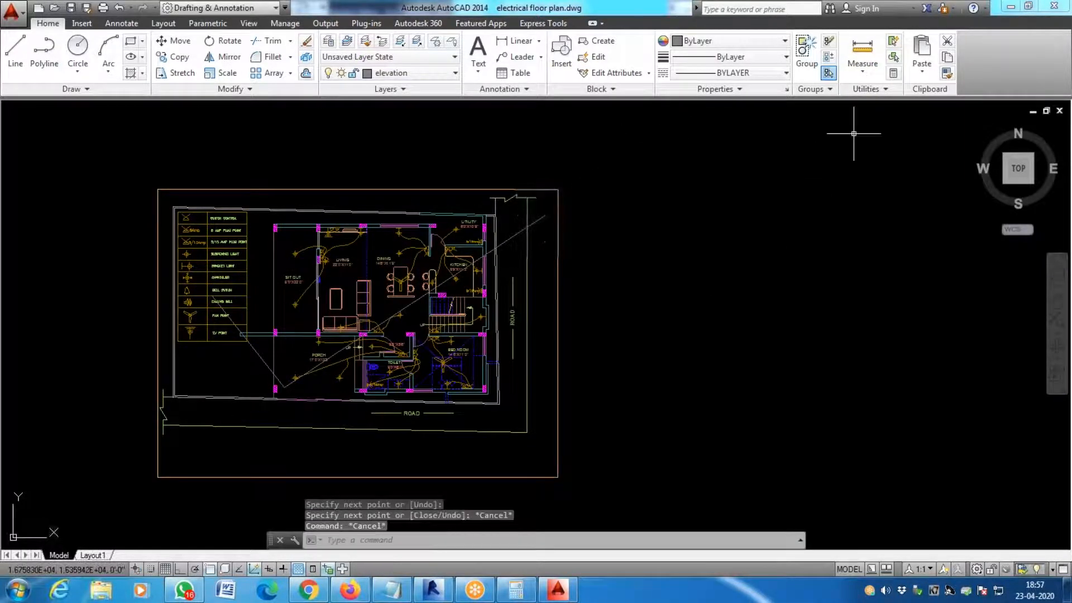
key("ctrl+s")
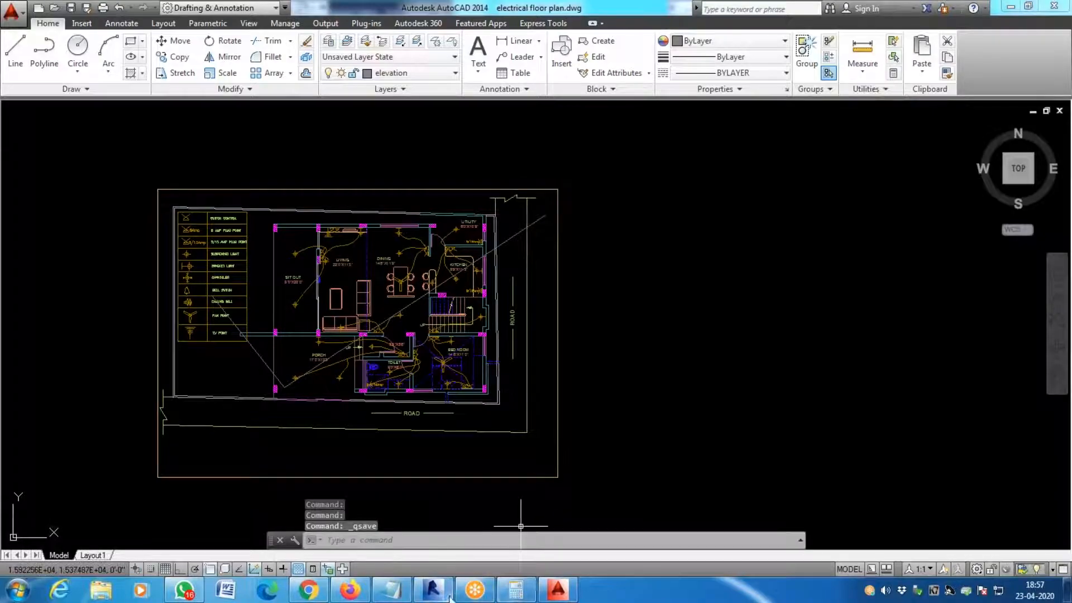
Step: Switch to Revit and reload the linked electrical floor plan.dwg from the managed CAD links
left_click(433, 590)
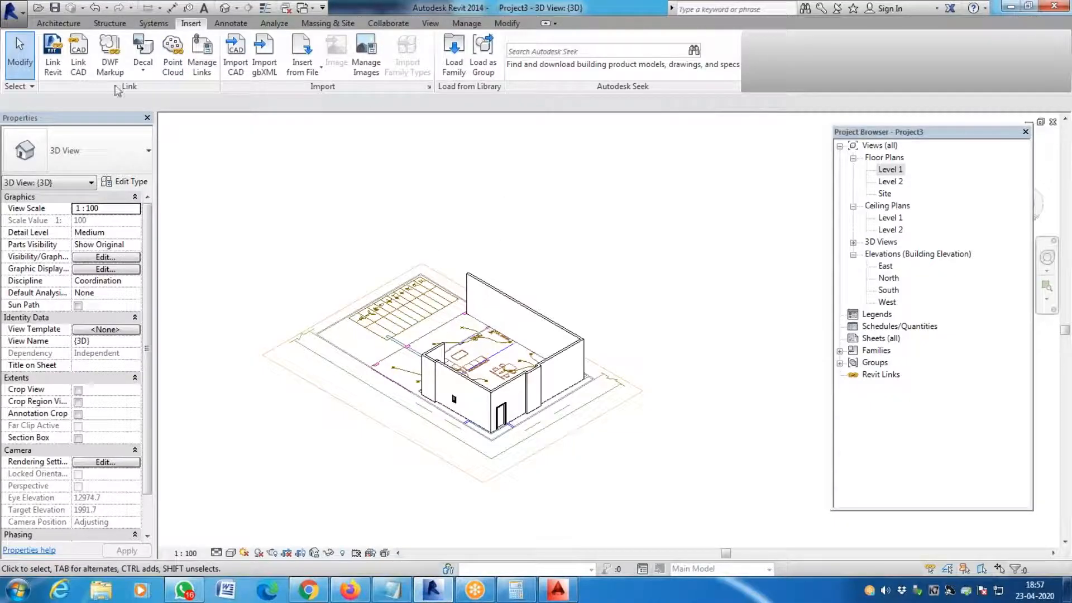
left_click(202, 55)
left_click(290, 102)
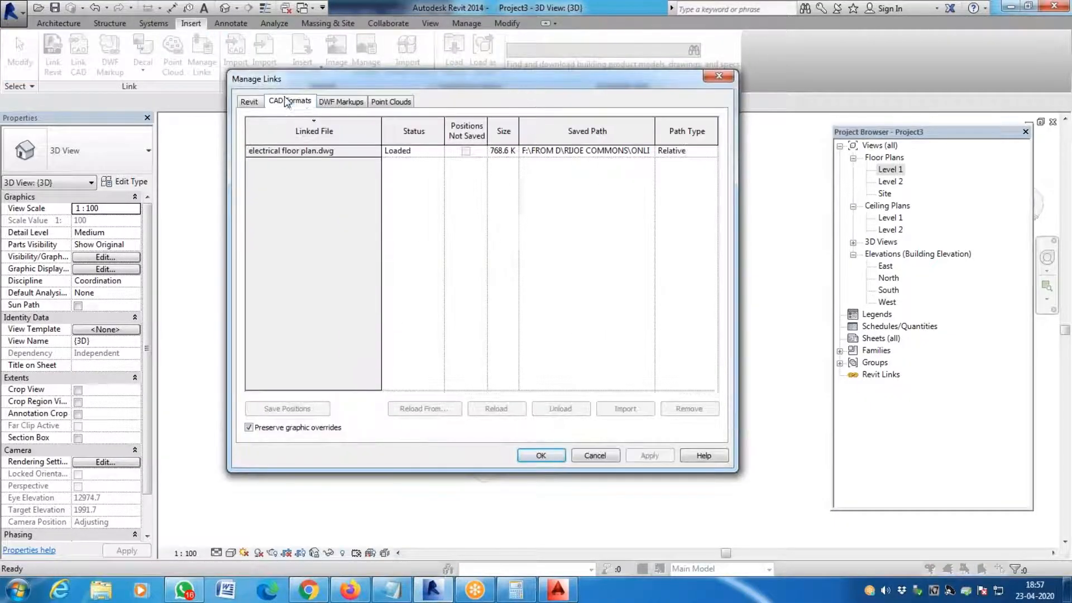
left_click(317, 151)
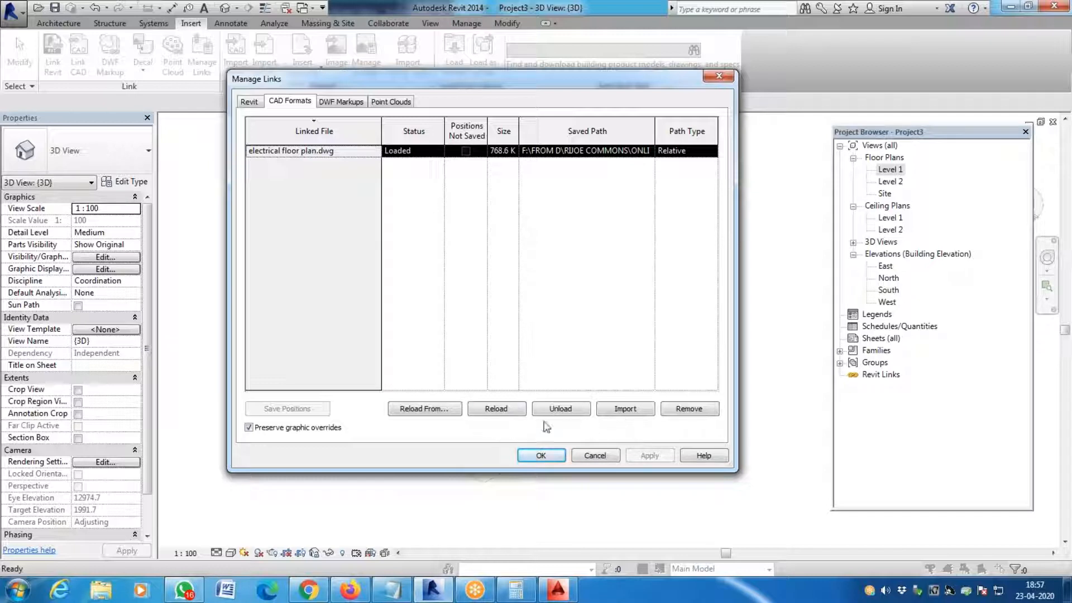
left_click(495, 409)
left_click(545, 455)
Step: Check the reloaded link in the Level 1 floor plan for the lines added in AutoCAD
double_click(892, 170)
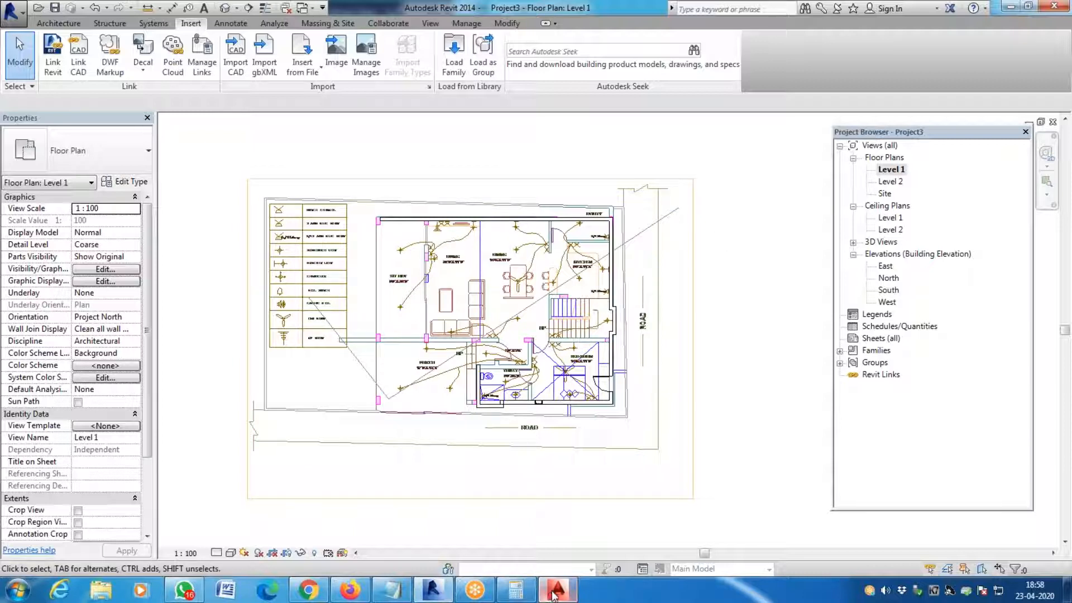
mouse_move(554, 596)
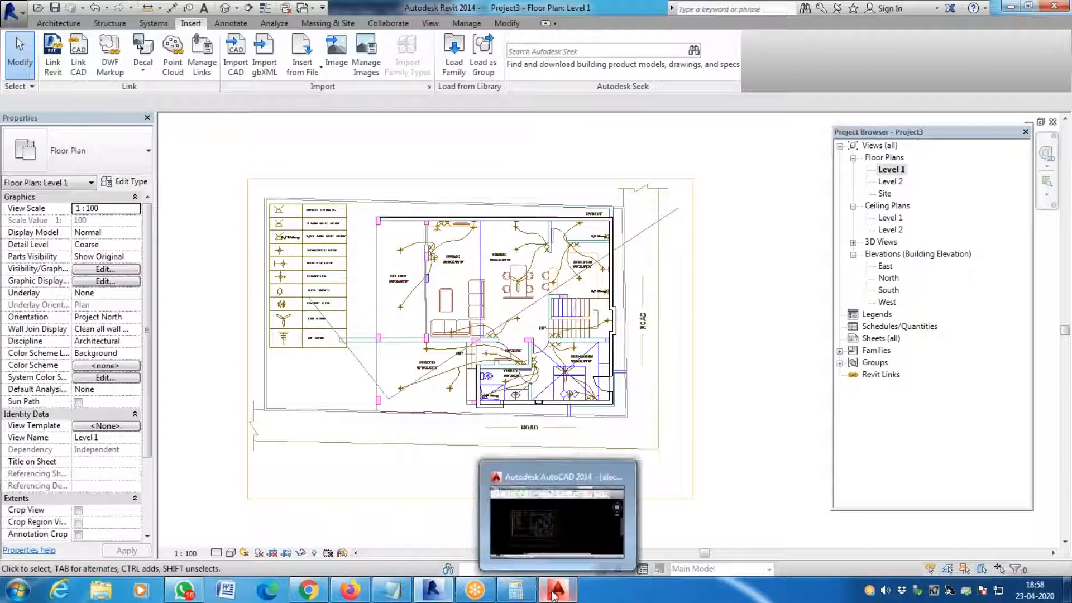
left_click(528, 561)
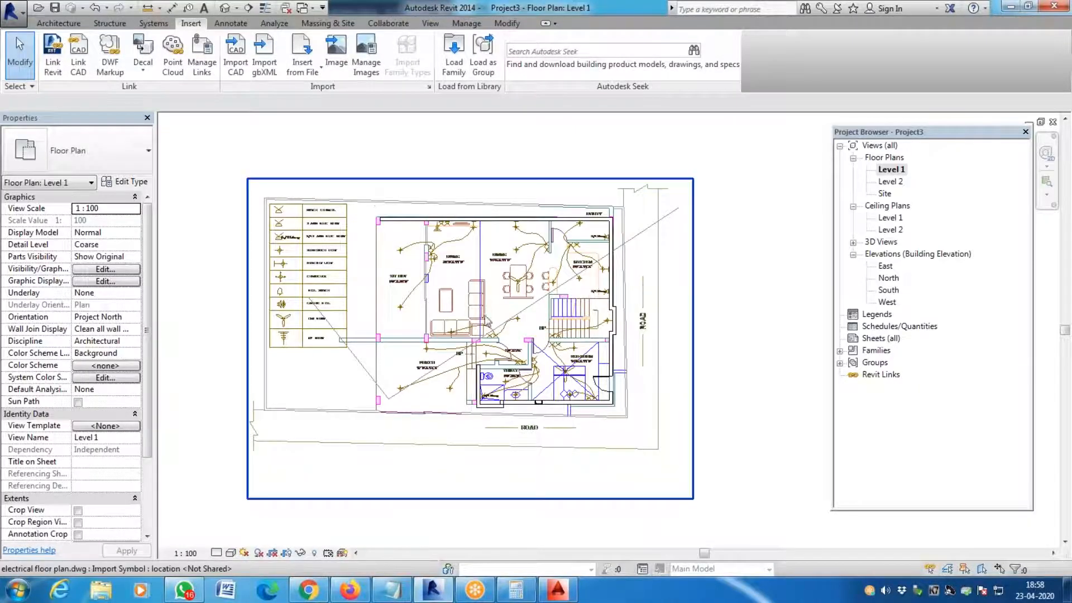
left_click(659, 264)
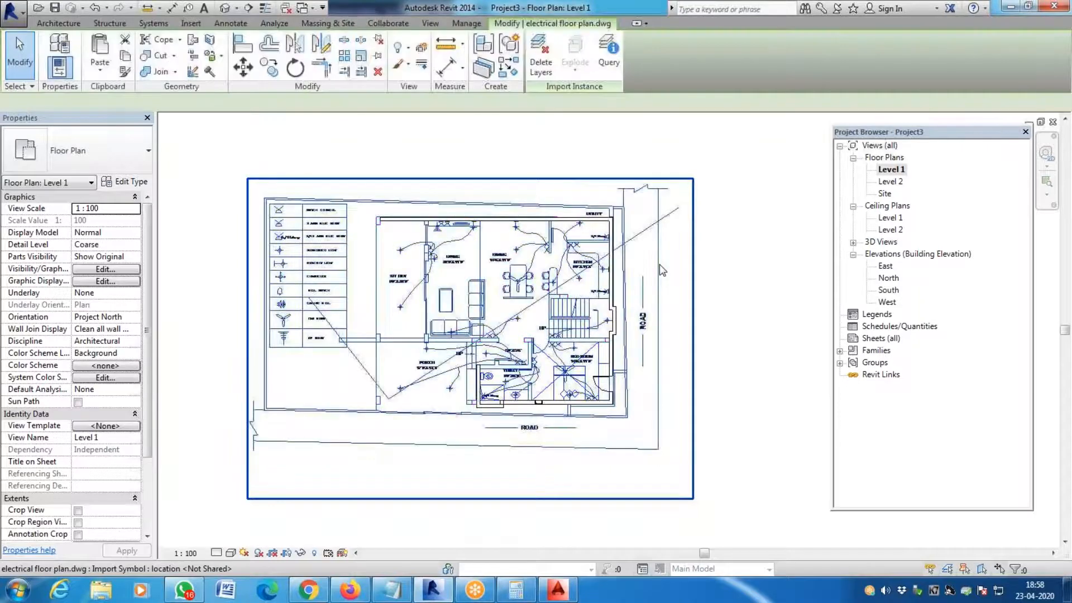
key("Escape")
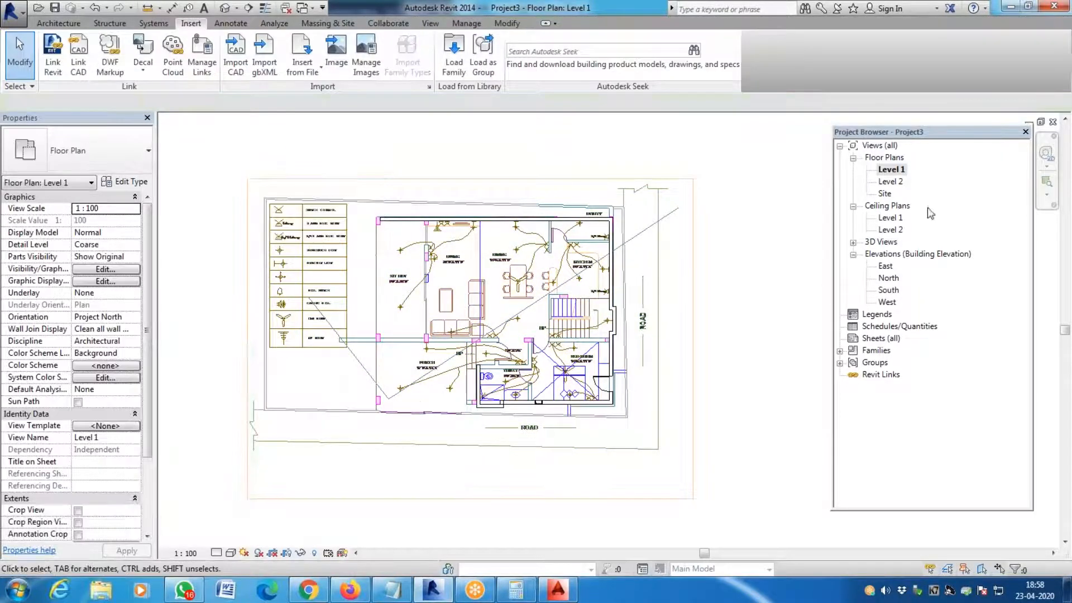
Step: Return to the 3D view and review the link options for electrical floor plan.dwg, leaving the link unmodified
left_click(223, 8)
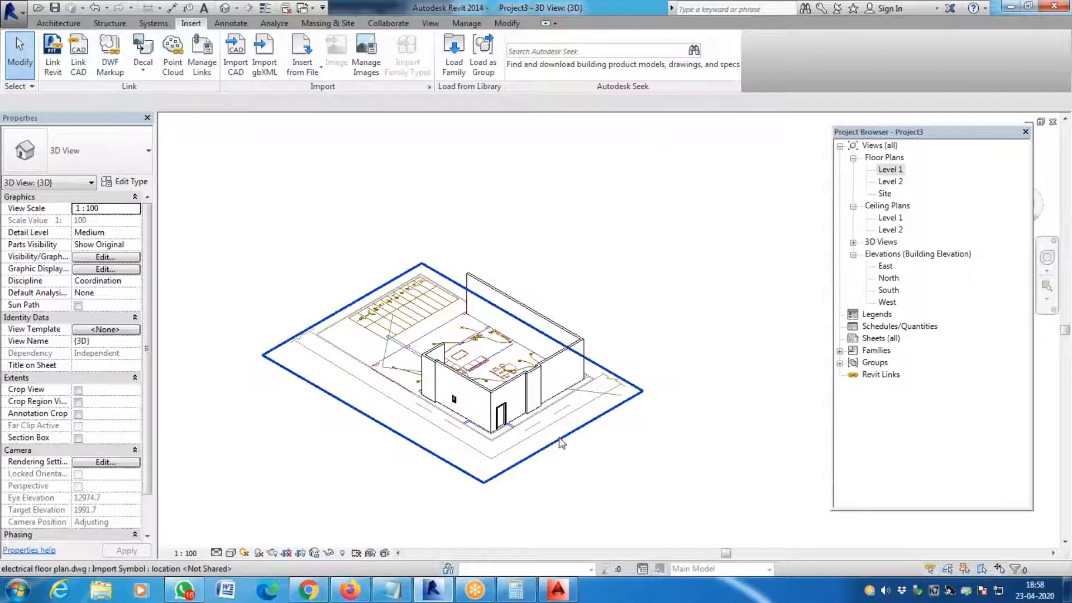
left_click(206, 59)
left_click(285, 104)
key("Escape")
left_click(200, 64)
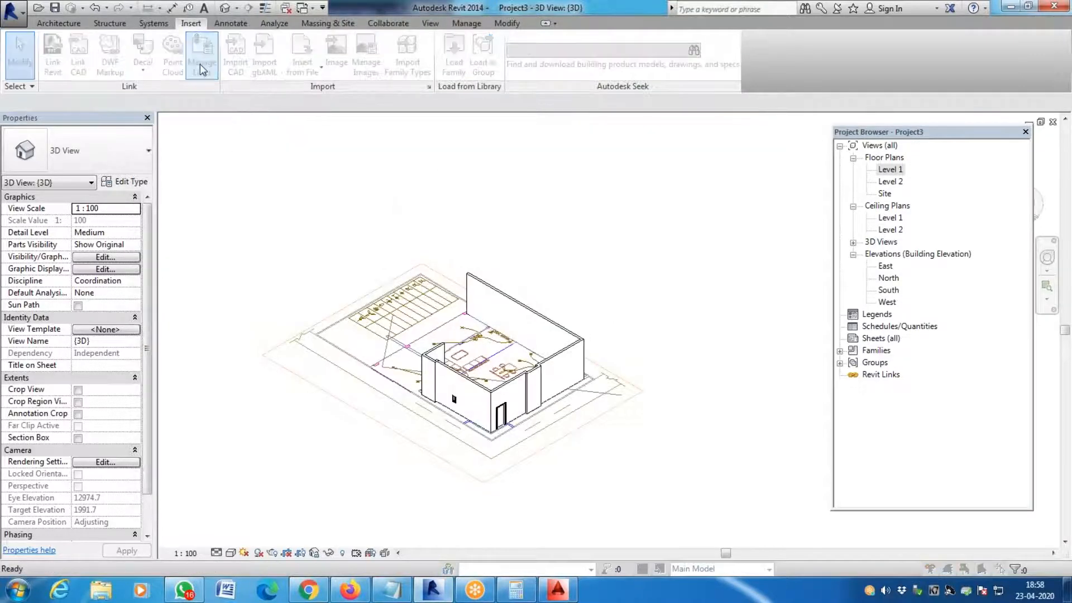
left_click(290, 101)
left_click(310, 151)
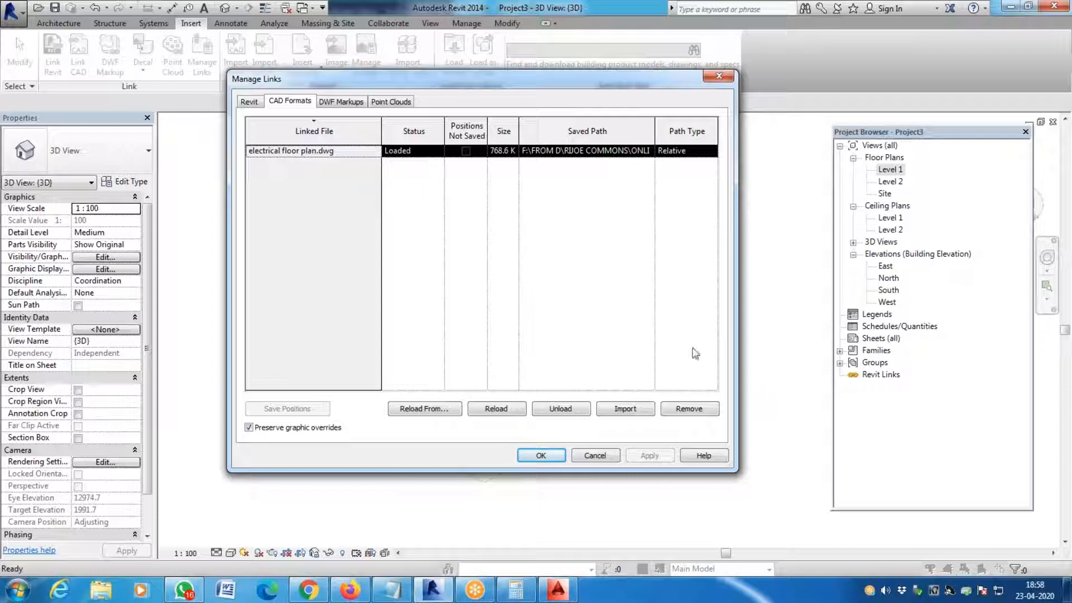
key("Return")
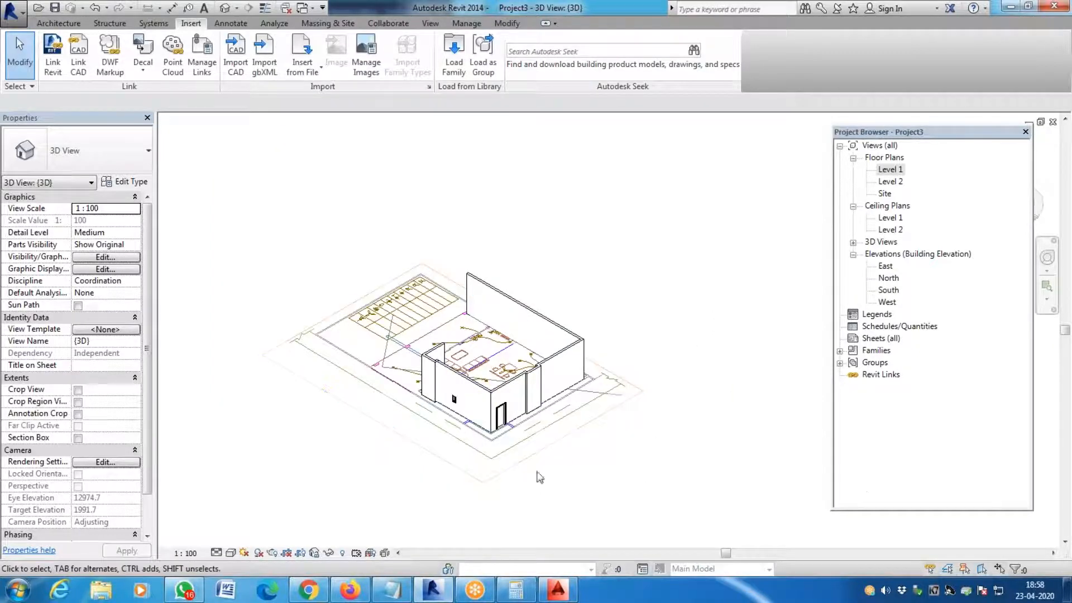
Step: Unload the electrical floor plan.dwg link and remove it from the managed CAD links
scroll(530, 424, "up", 3)
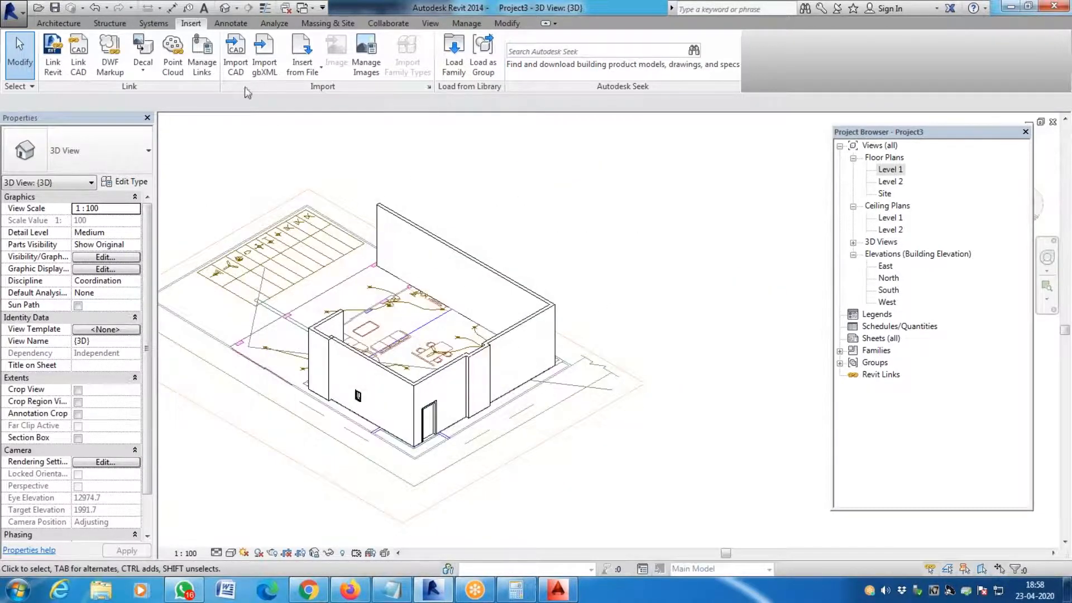
left_click(211, 65)
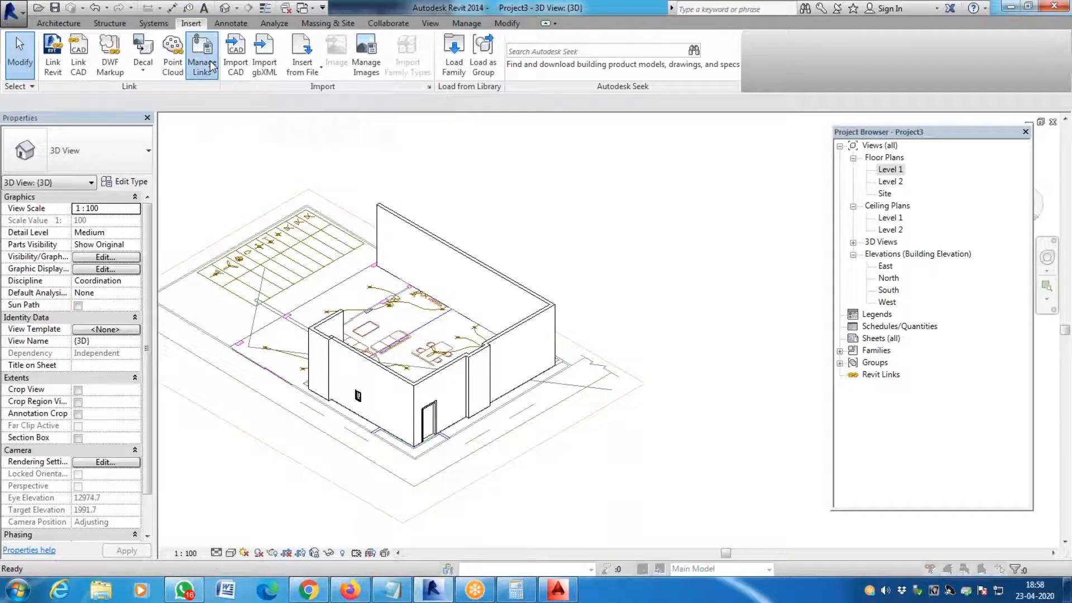
left_click(290, 102)
left_click(300, 151)
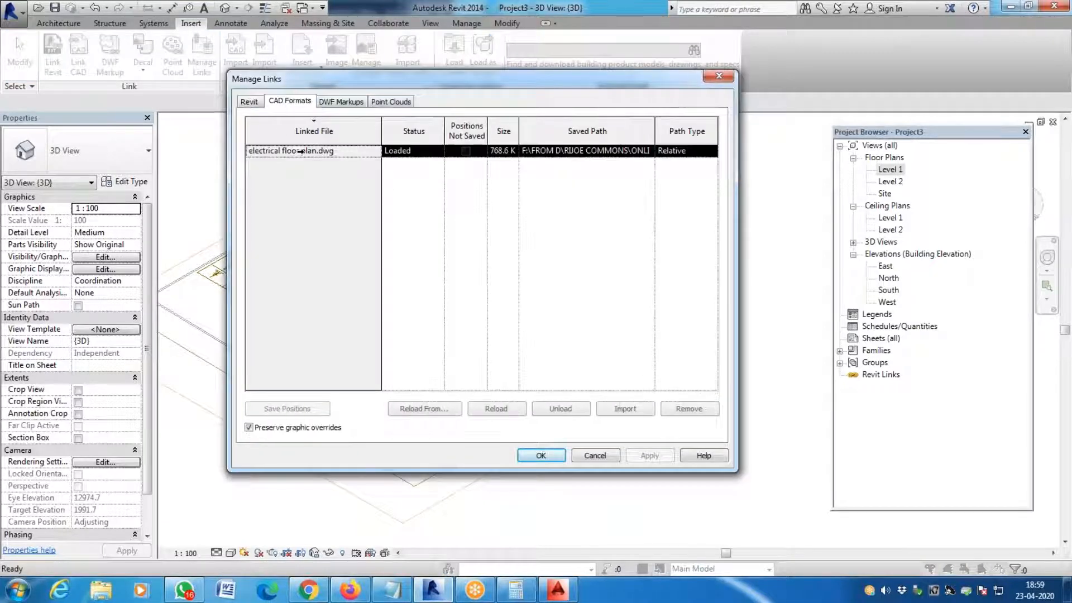
left_click(566, 411)
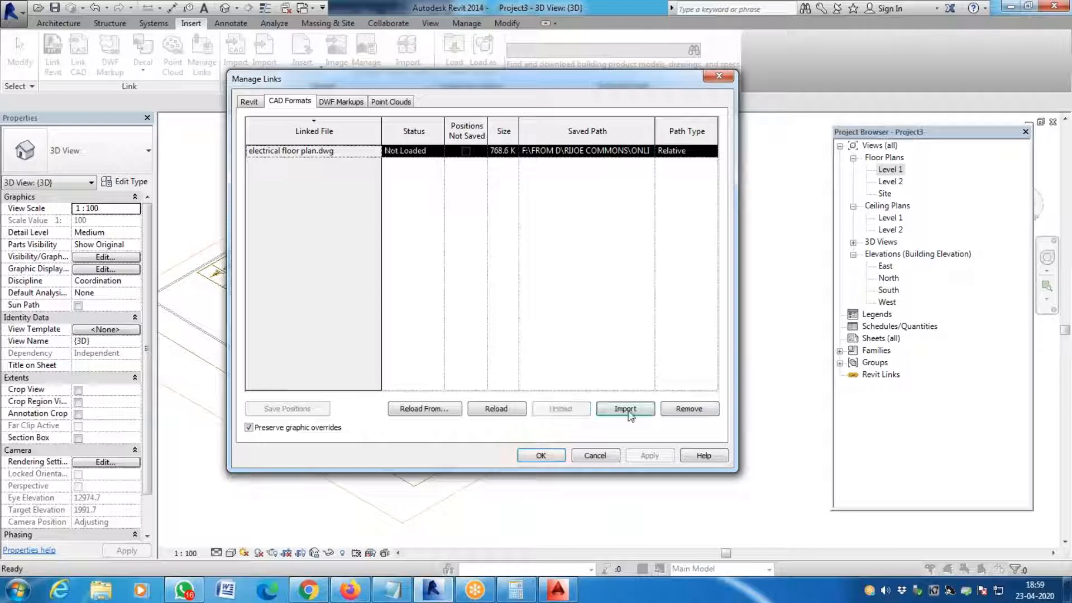
left_click(689, 409)
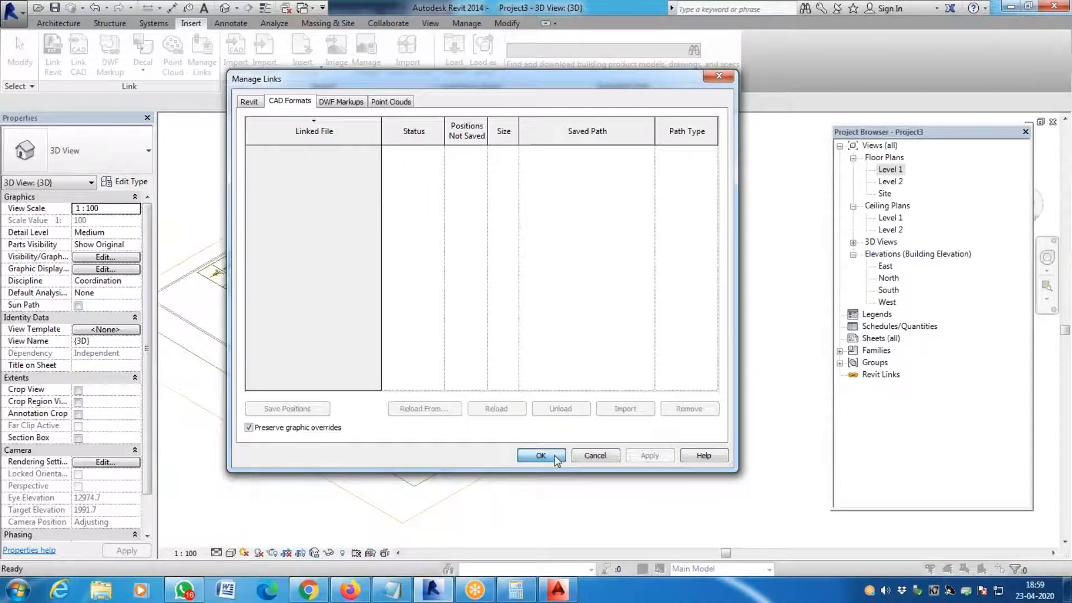
left_click(555, 455)
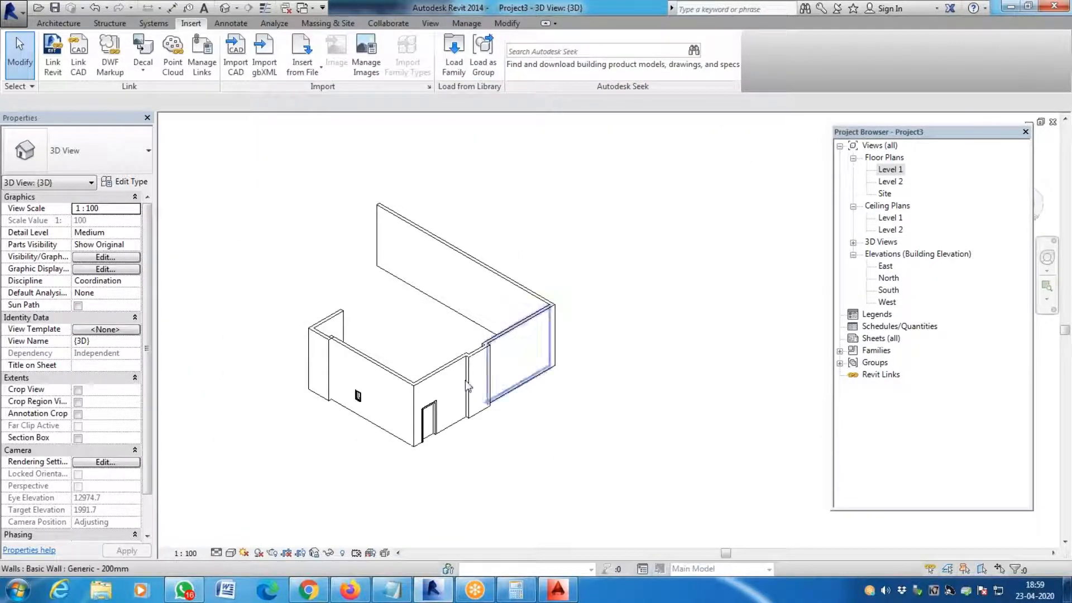
scroll(424, 394, "up", 3)
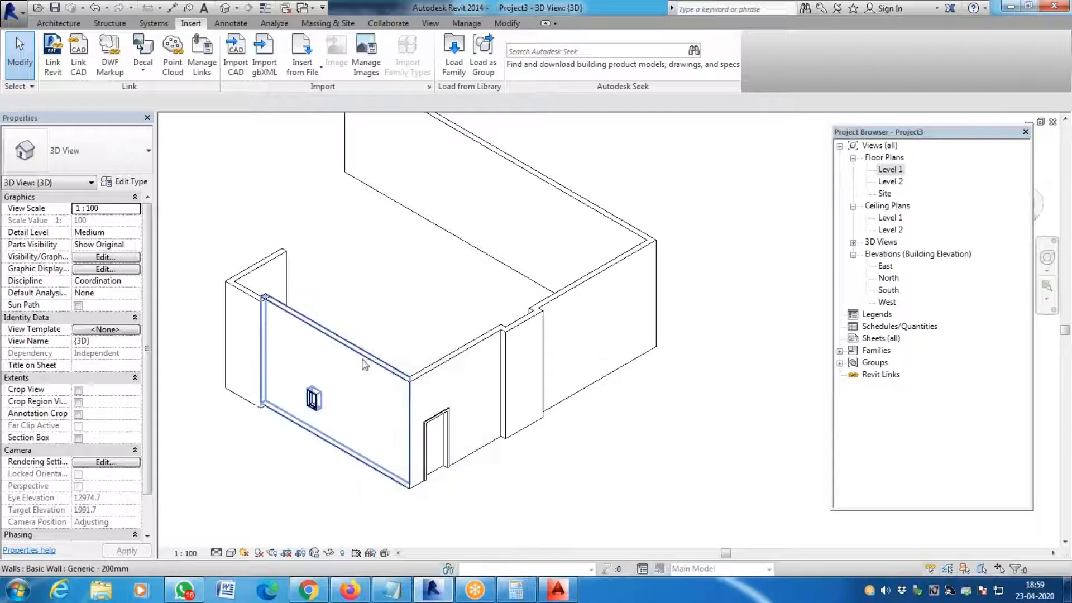
Step: Import electrical floor plan.dwg as a CAD import into the Level 1 floor plan
double_click(890, 169)
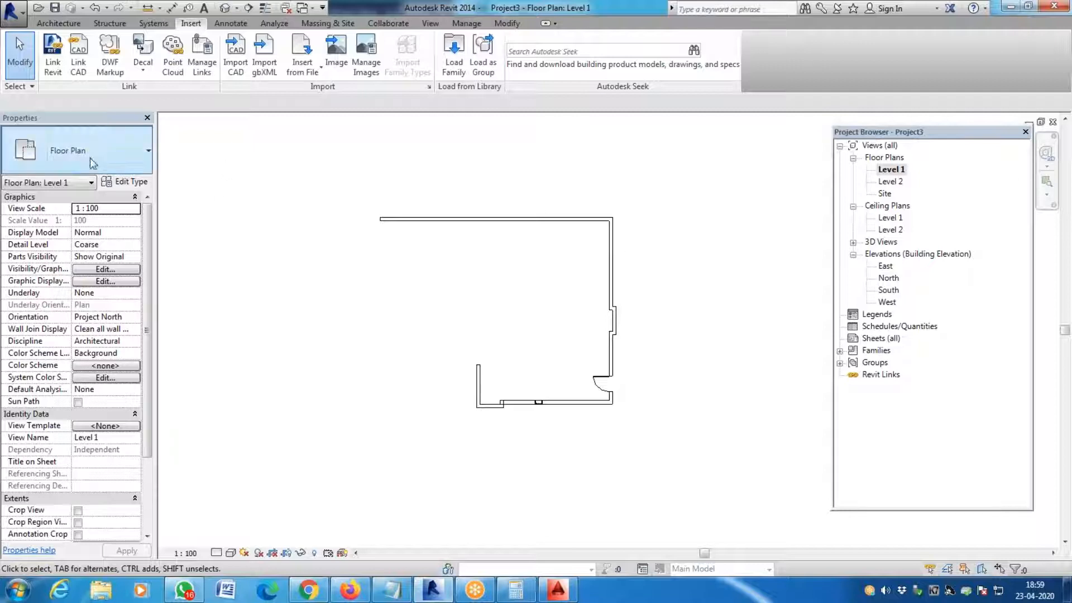
left_click(236, 67)
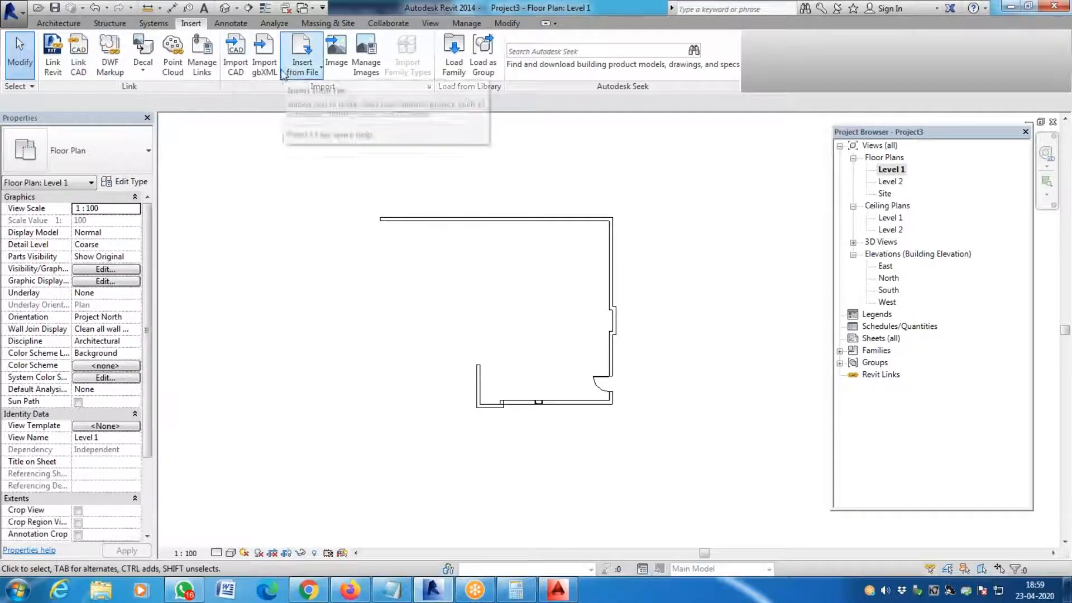
left_click(243, 73)
left_click(354, 110)
double_click(354, 111)
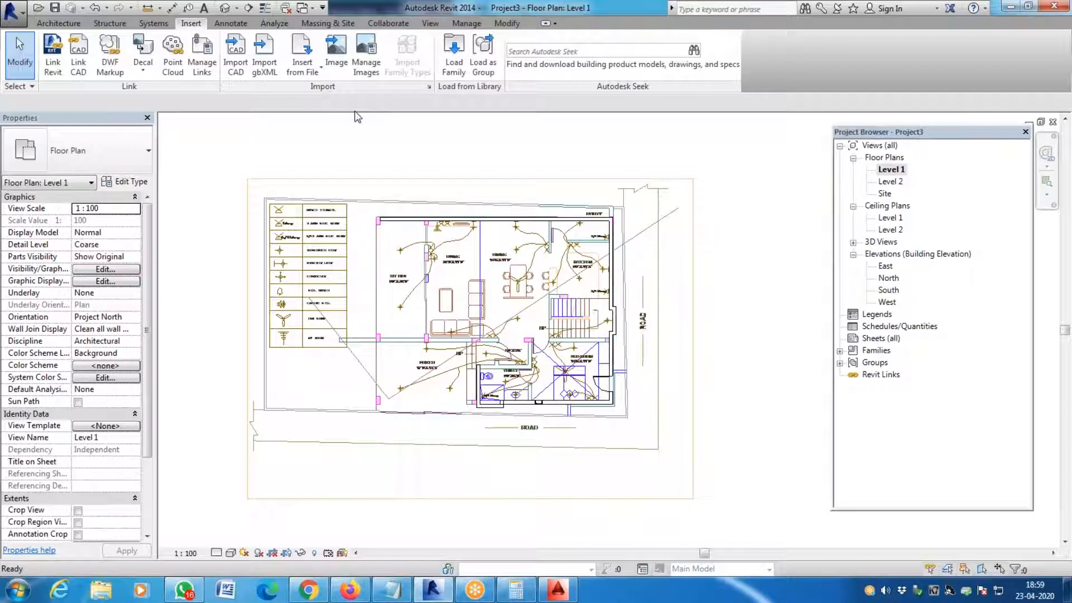
Step: Inspect the imported electrical drawing against the walls in the Level 1 floor plan, including its instance properties
scroll(365, 329, "up", 3)
scroll(193, 267, "down", 4)
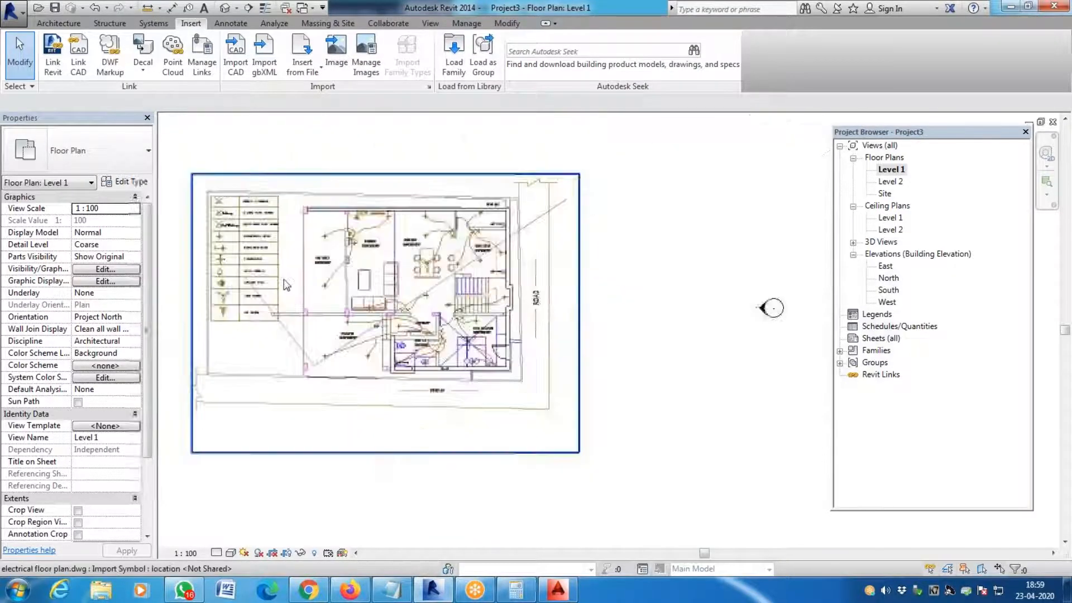
scroll(509, 270, "up", 2)
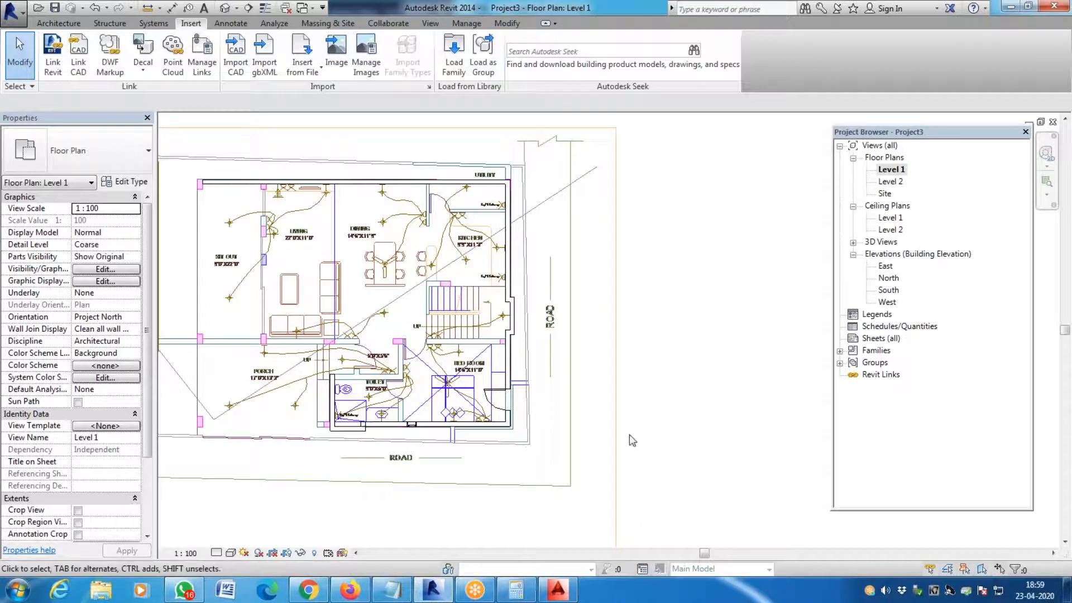
scroll(632, 440, "down", 2)
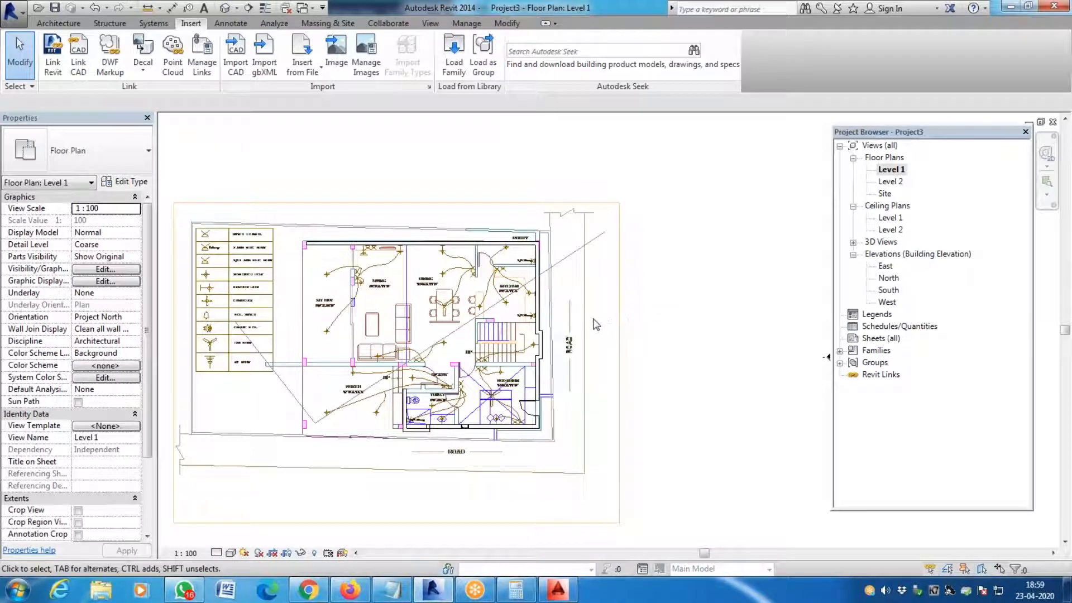
left_click(584, 326)
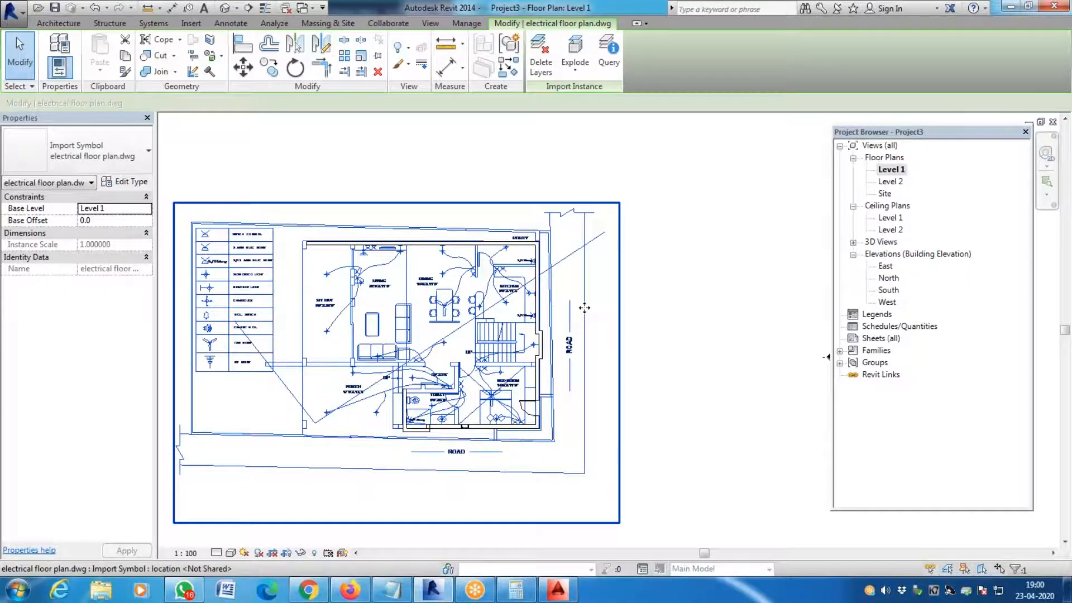
scroll(584, 308, "up", 2)
scroll(559, 311, "down", 2)
key("Escape")
Step: Check the managed links for the imported electrical floor plan.dwg and close the list without changes
left_click(191, 23)
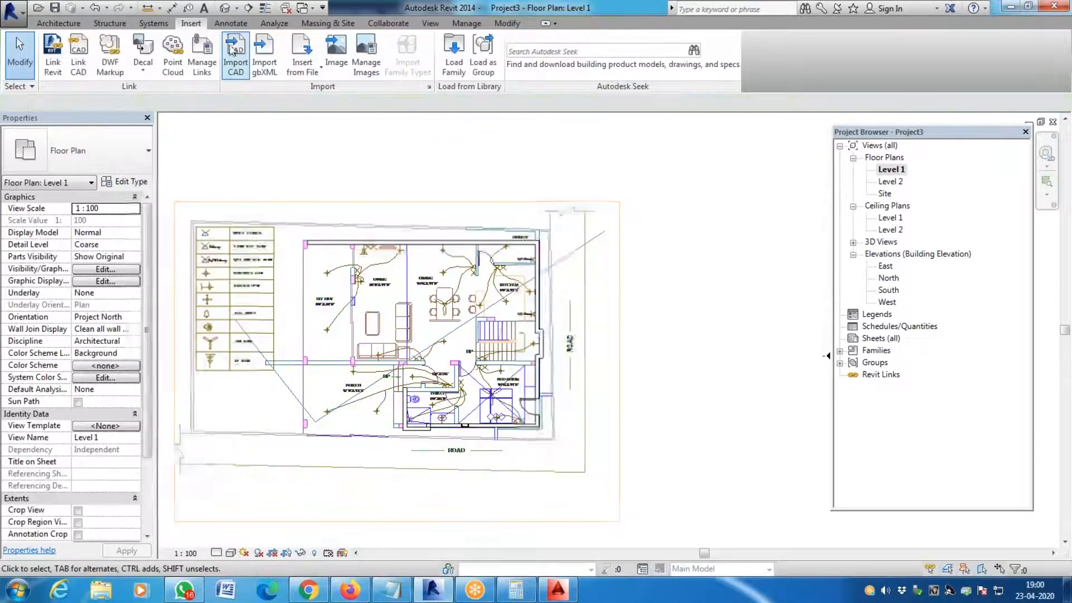
left_click(202, 59)
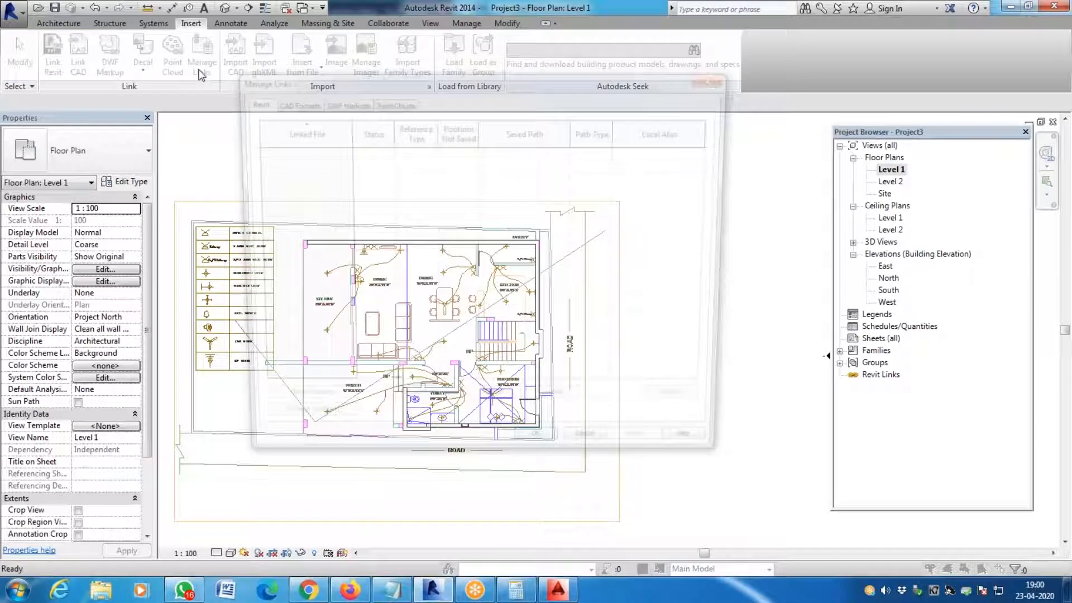
left_click(264, 103)
left_click(258, 104)
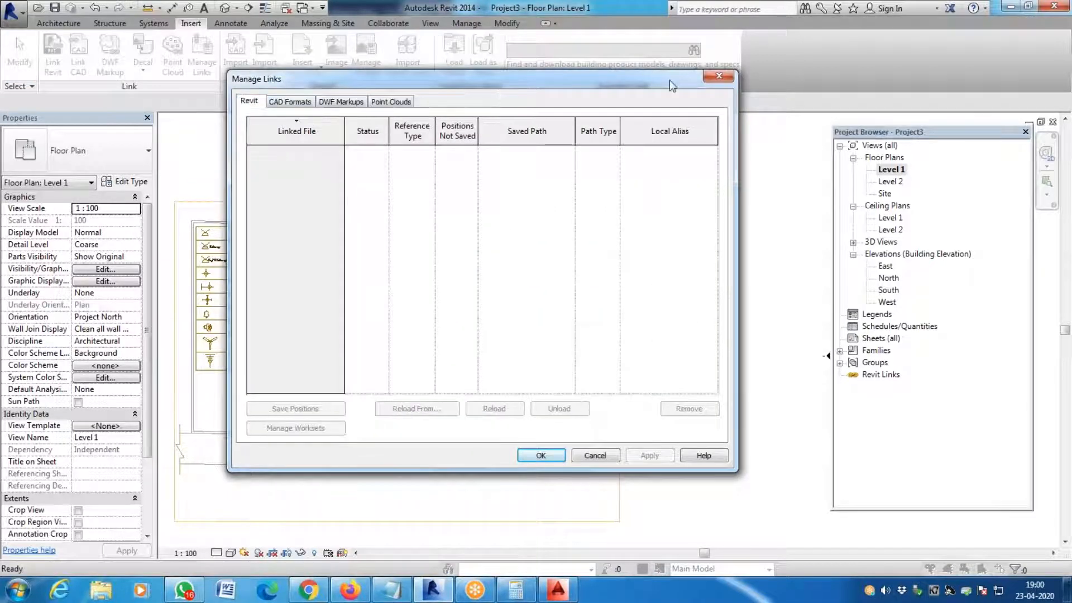
left_click(716, 78)
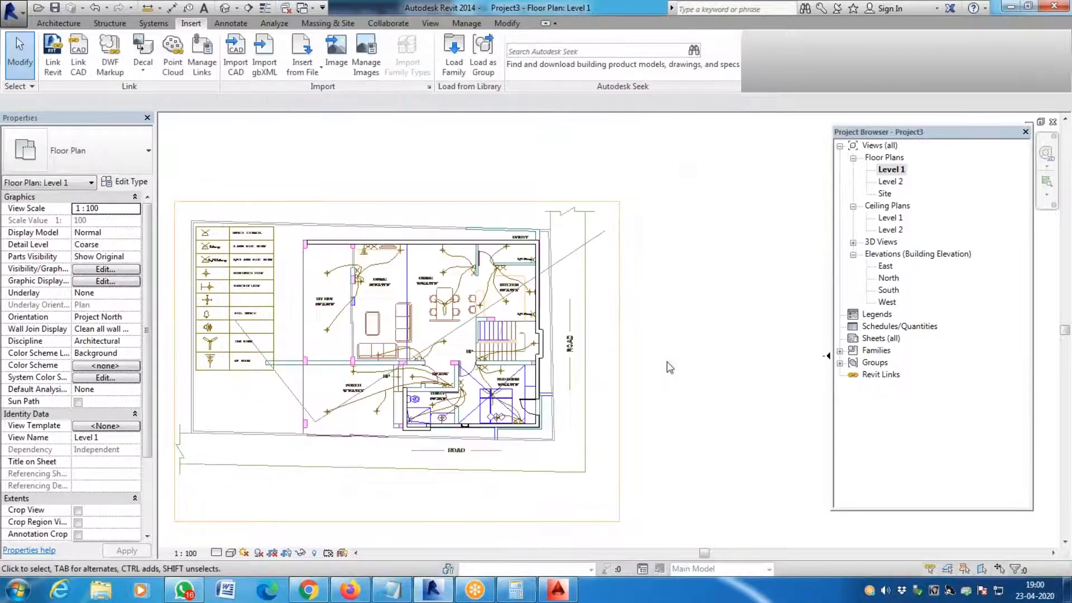
Step: Open the 3D view, delete the imported electrical floor plan.dwg there and undo the deletion
left_click(558, 380)
left_click(225, 7)
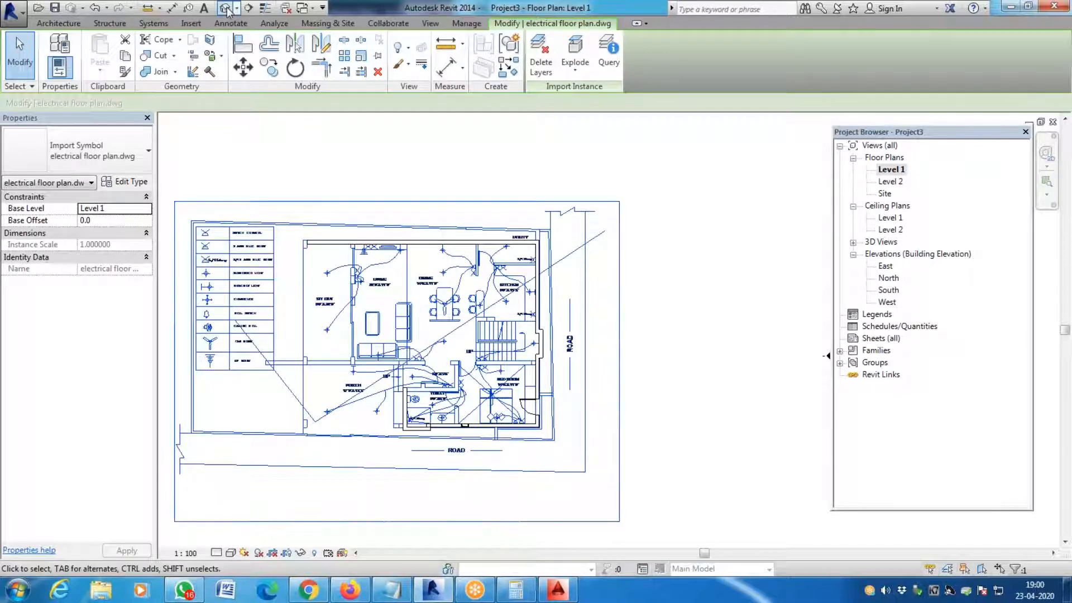
scroll(463, 427, "down", 3)
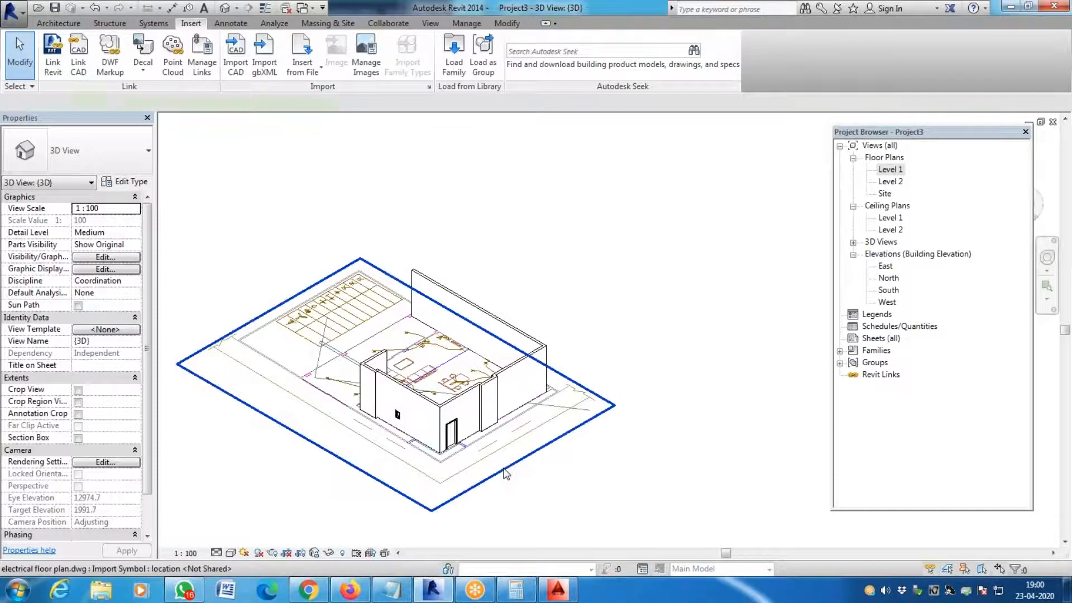
left_click(505, 470)
key("Delete")
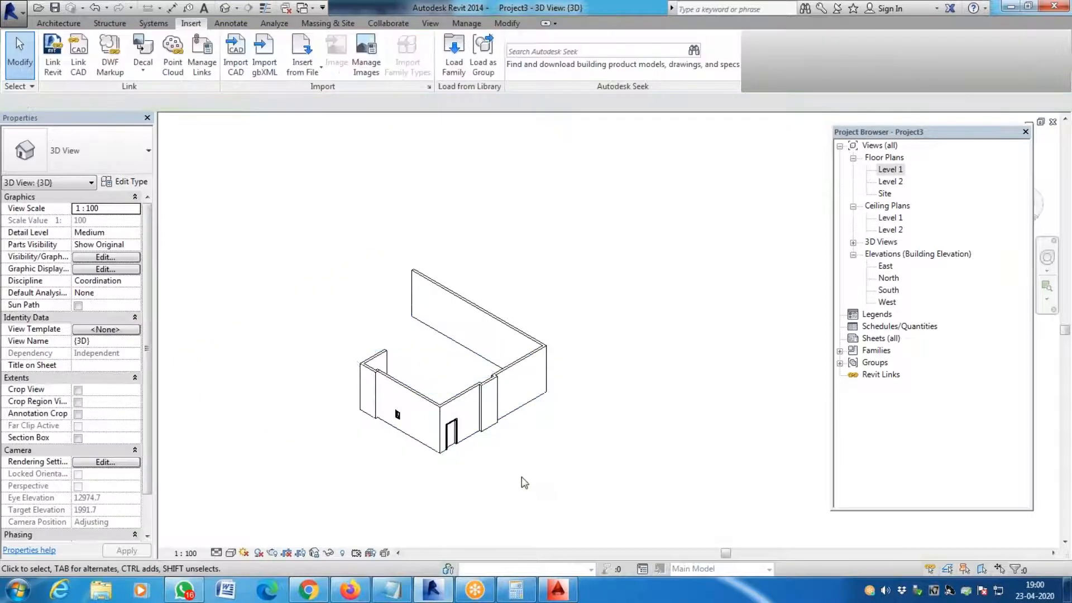
key("ctrl+z")
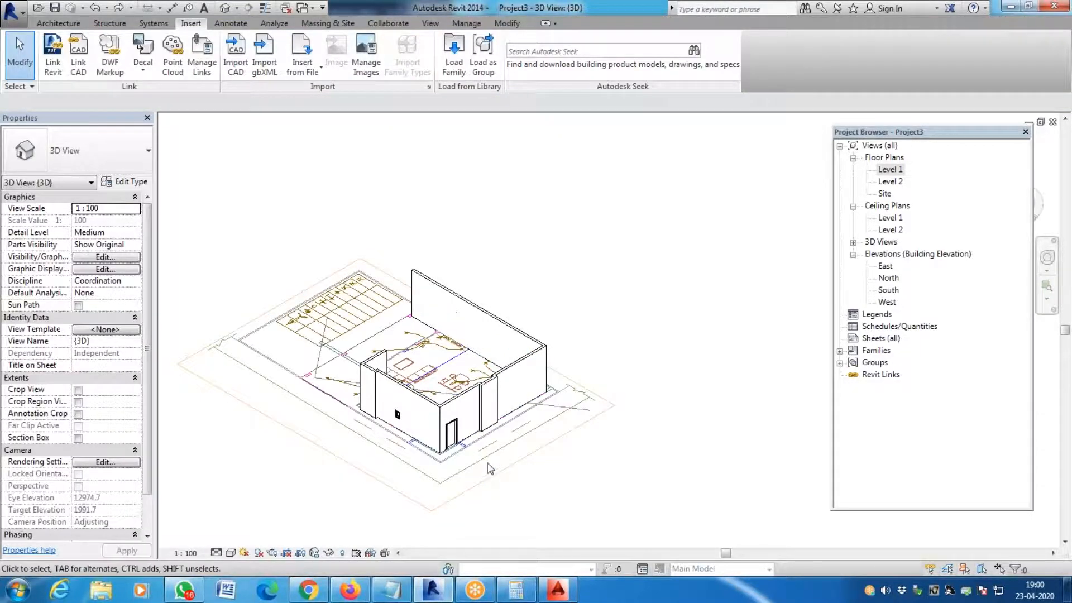
Step: Select the imported drawing in the 3D view and review its Explode option, leaving the import intact and deselected
left_click(486, 463)
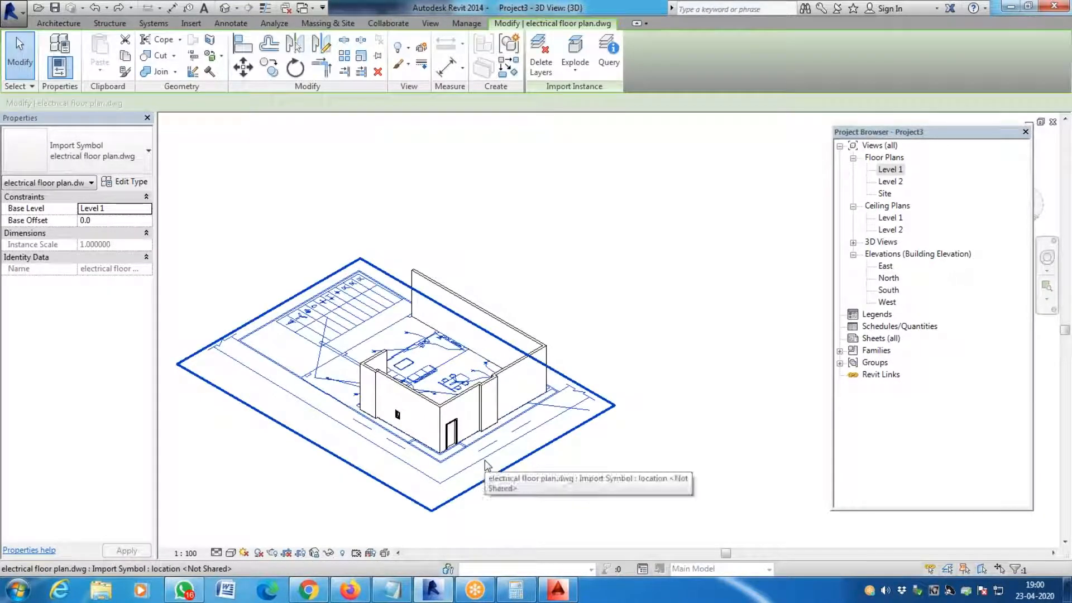
left_click(583, 51)
left_click(548, 427)
key("Escape")
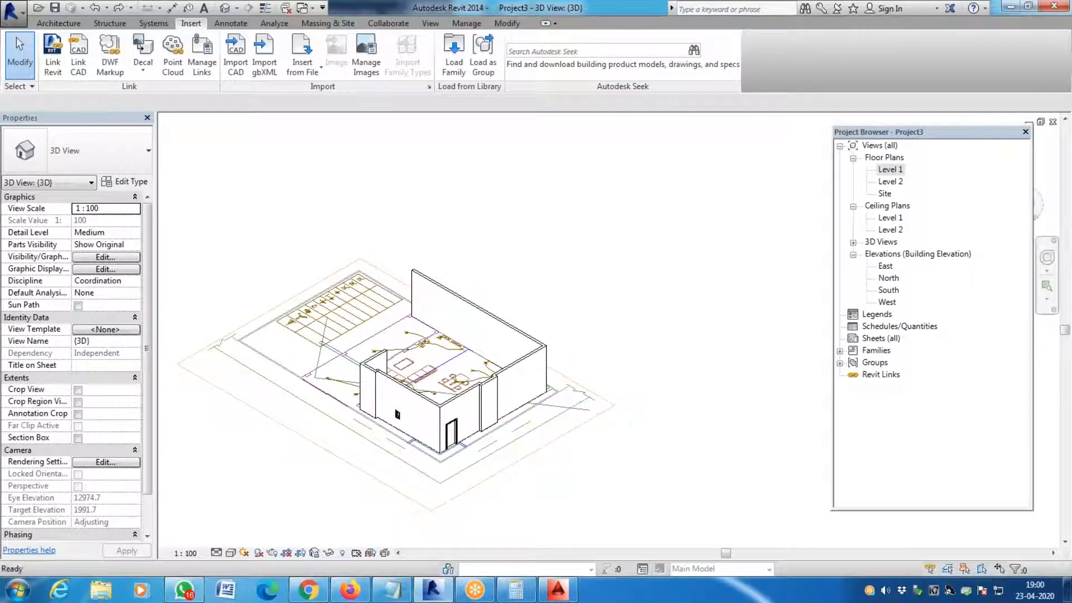
Step: Check the source drawing in AutoCAD, switch back to Revit and delete the imported electrical floor plan.dwg from the model
left_click(533, 440)
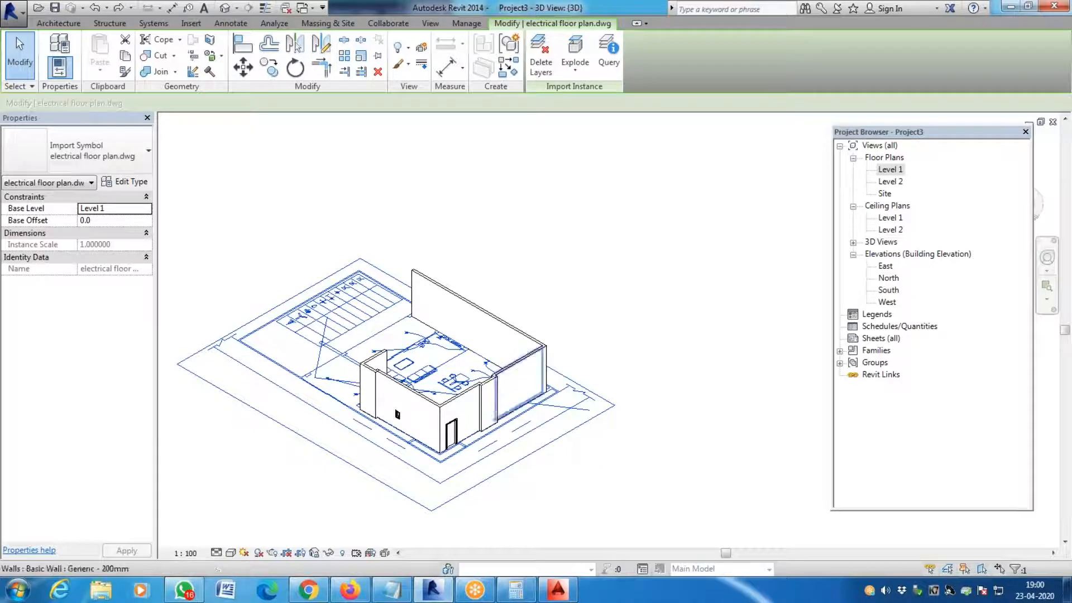
left_click(546, 596)
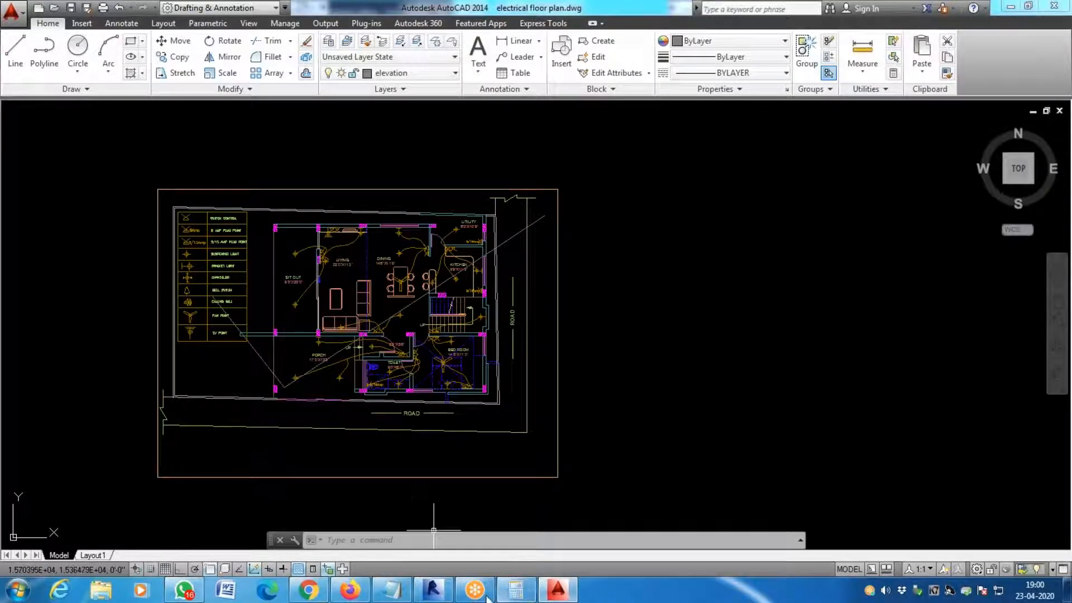
left_click(431, 595)
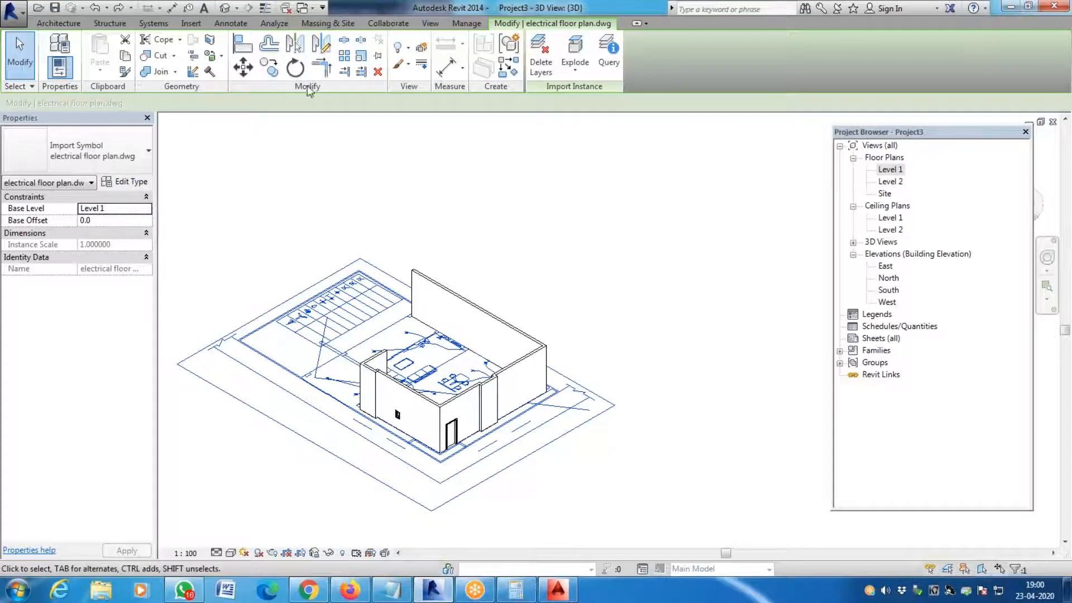
key("Delete")
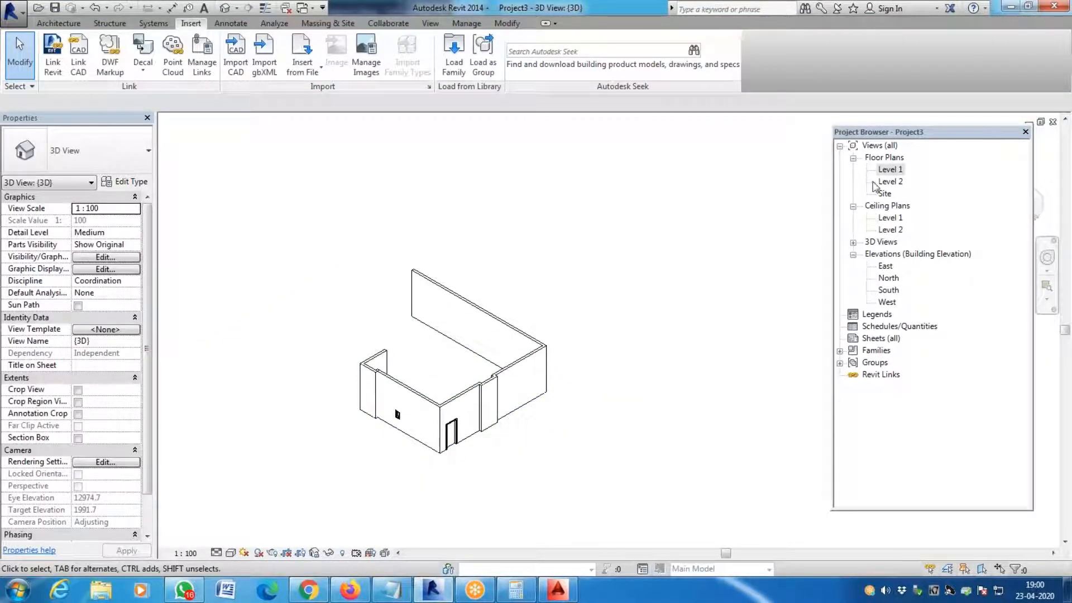
Step: Return to the Level 1 floor plan and open the CAD import settings, cancelling without importing a file
double_click(887, 170)
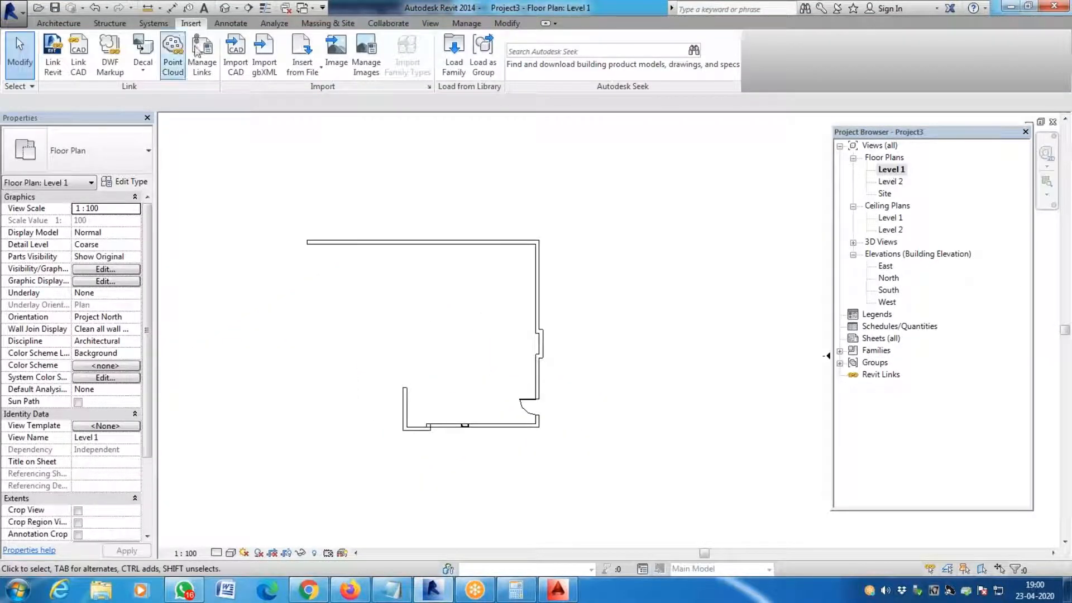
left_click(235, 56)
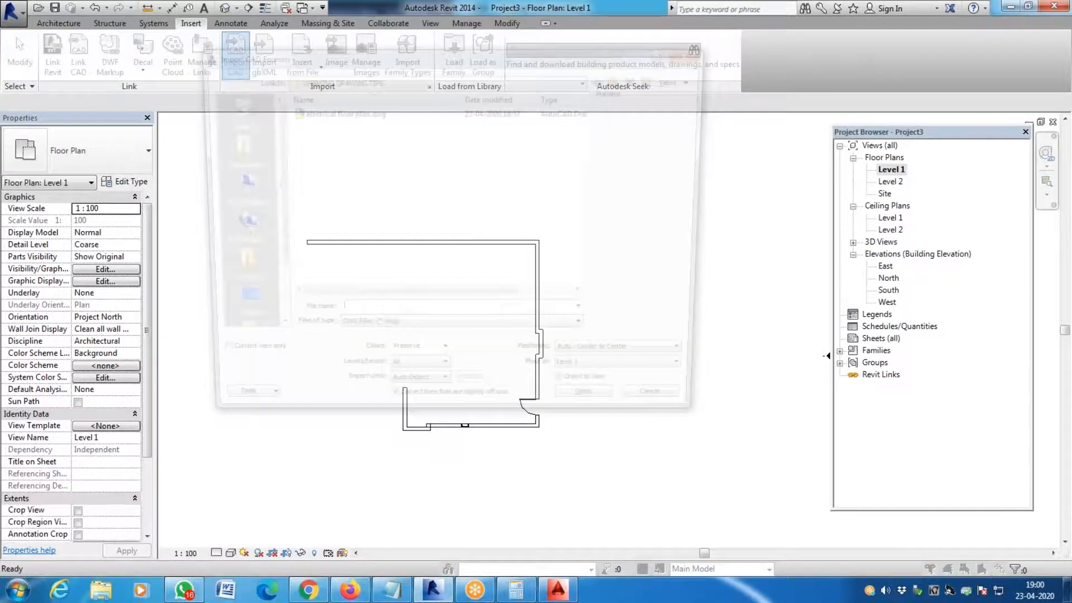
key("Escape")
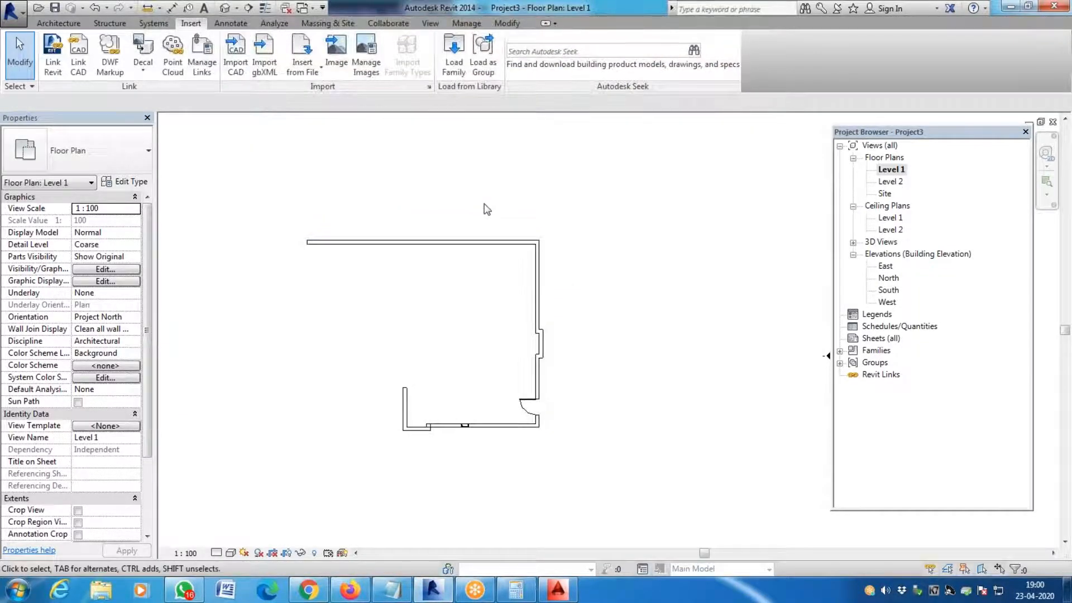